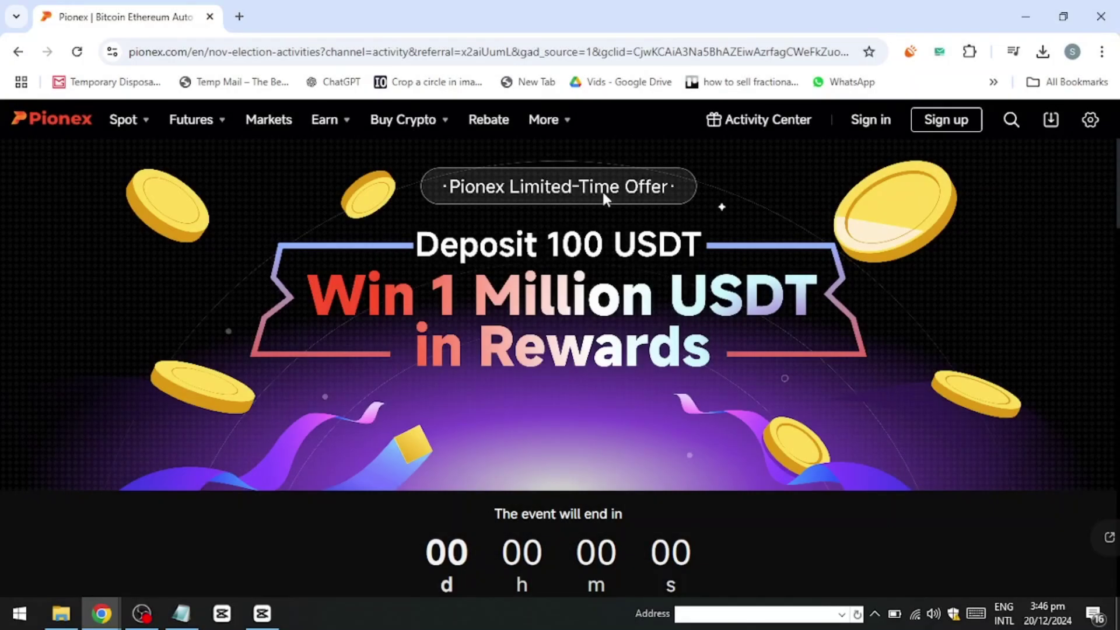
Step: Scroll the election promotion page past Bonus 1, 2 and 3 down to its Rules
scroll(601, 261, down, 3)
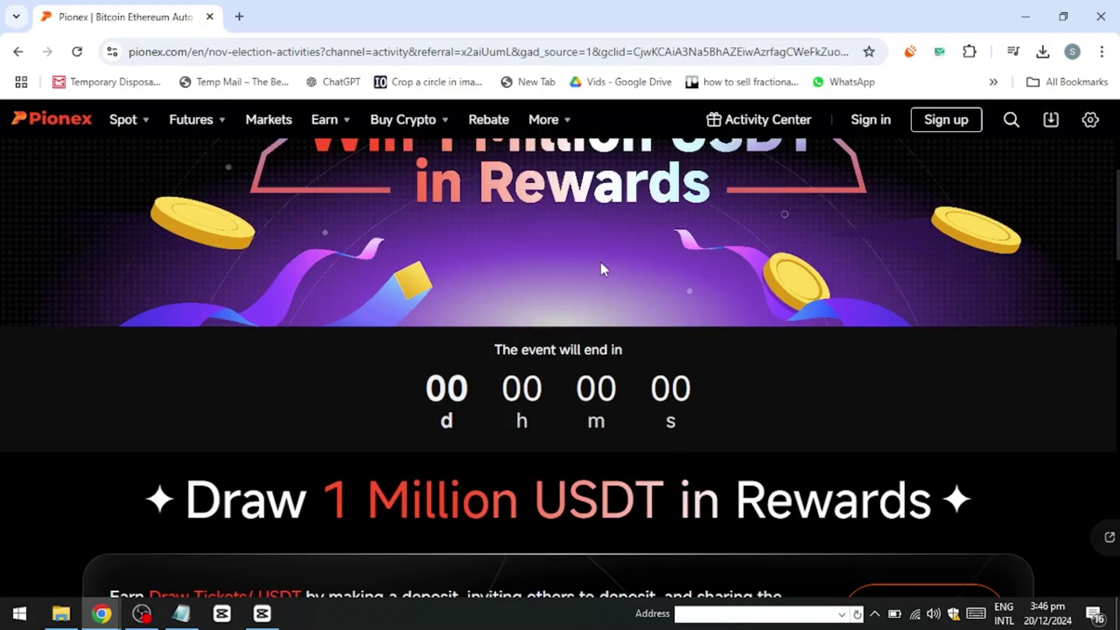
scroll(601, 261, down, 4)
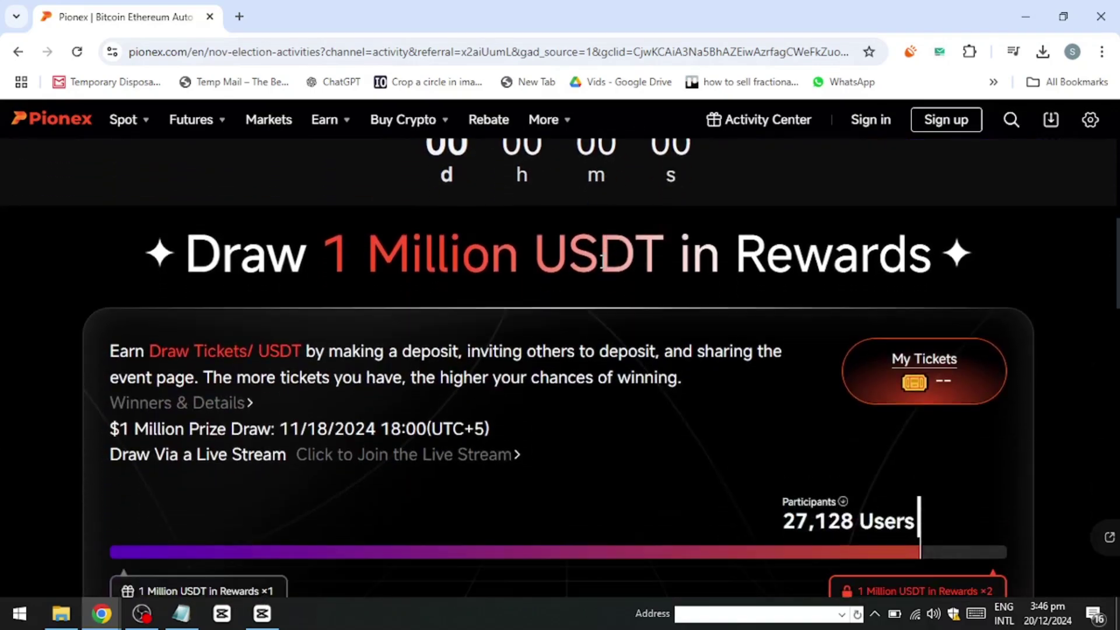
scroll(603, 260, down, 3)
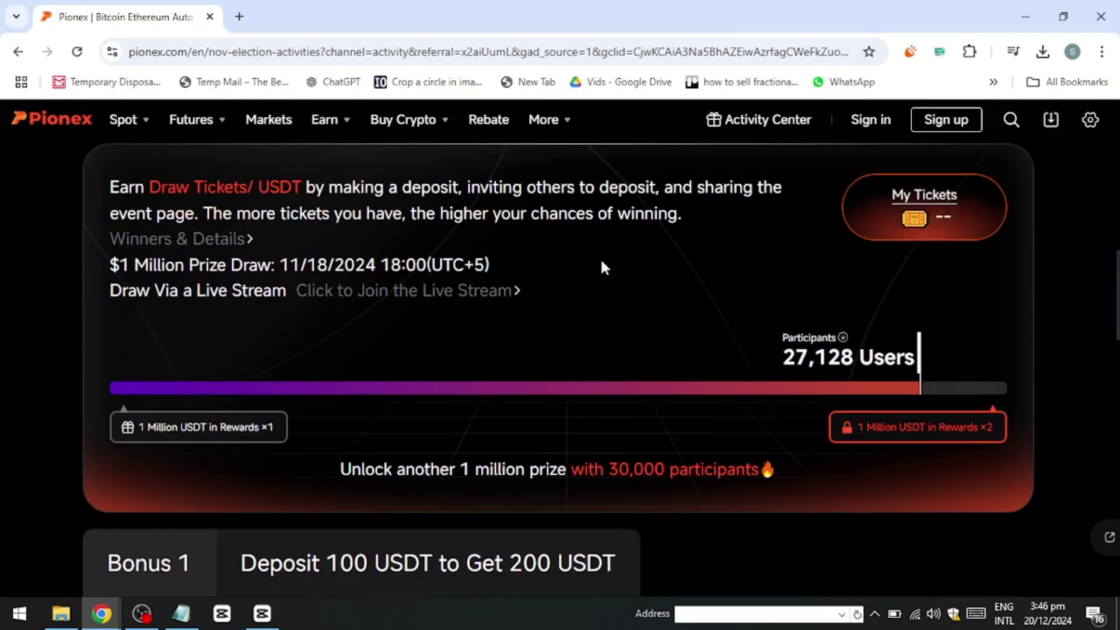
scroll(601, 262, down, 3)
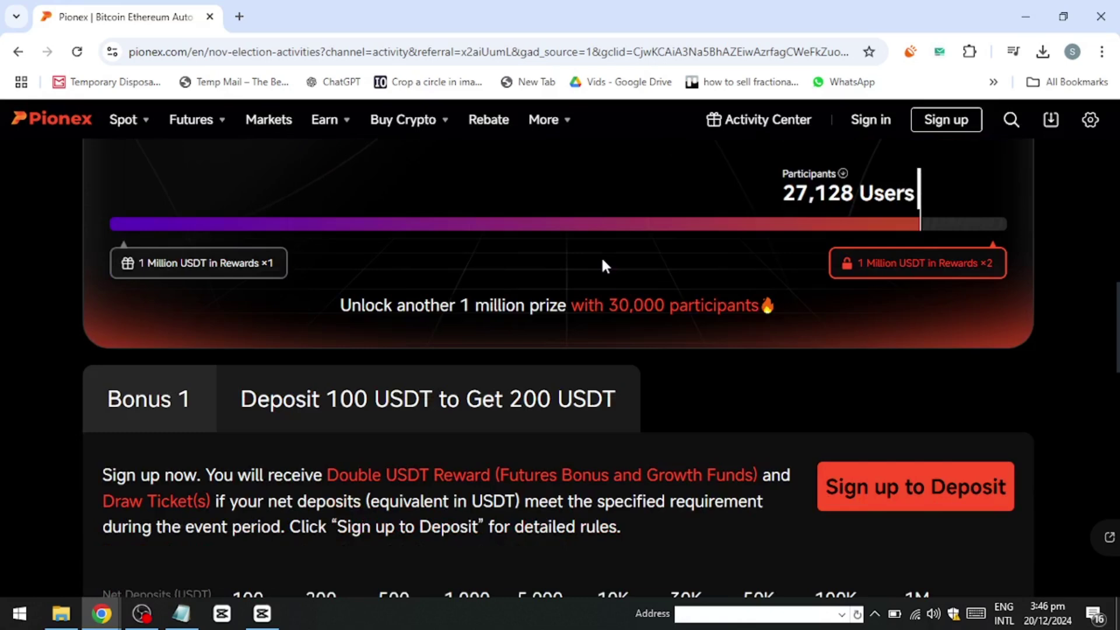
scroll(604, 262, down, 4)
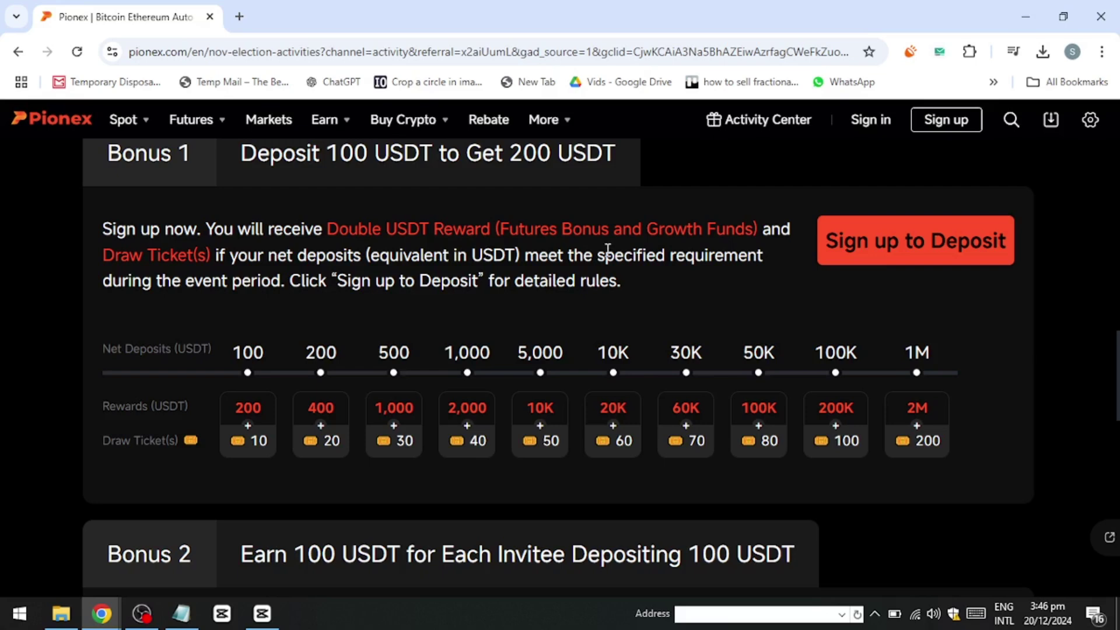
scroll(608, 249, down, 5)
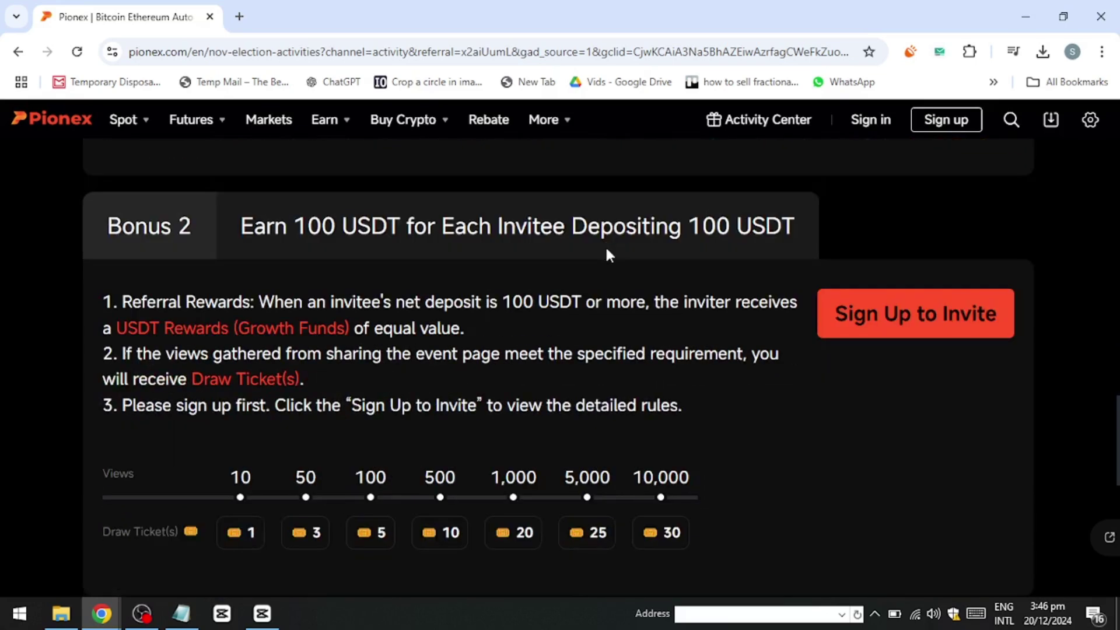
scroll(607, 255, down, 6)
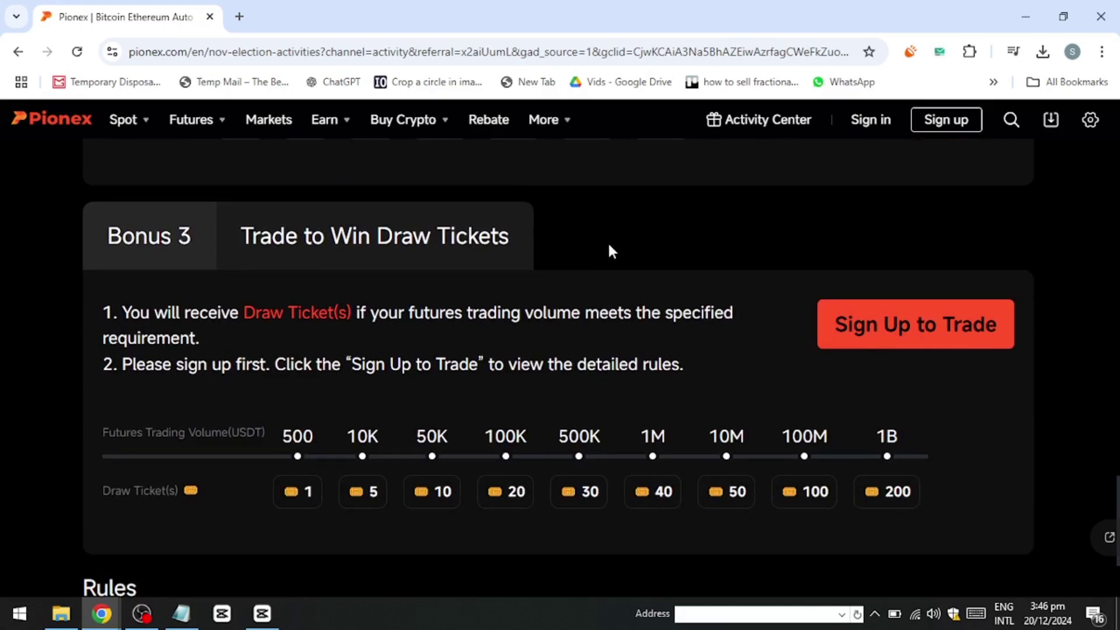
scroll(609, 245, down, 3)
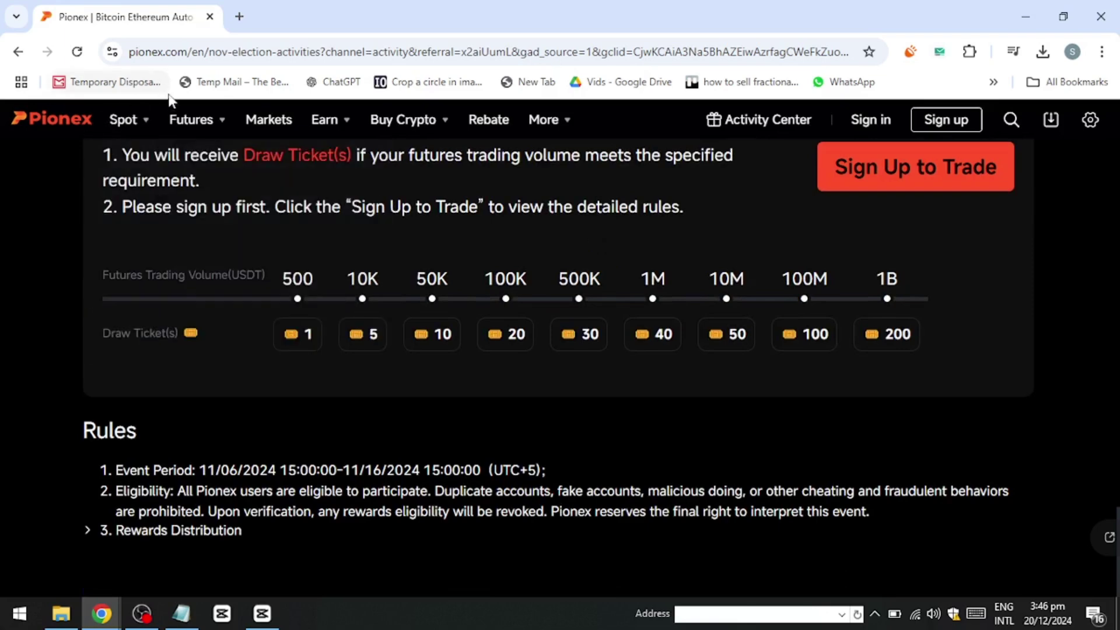
Step: Look over the Spot, Futures, Earn and Buy Crypto menus, then choose Spot > Trading bot
mouse_move(147, 124)
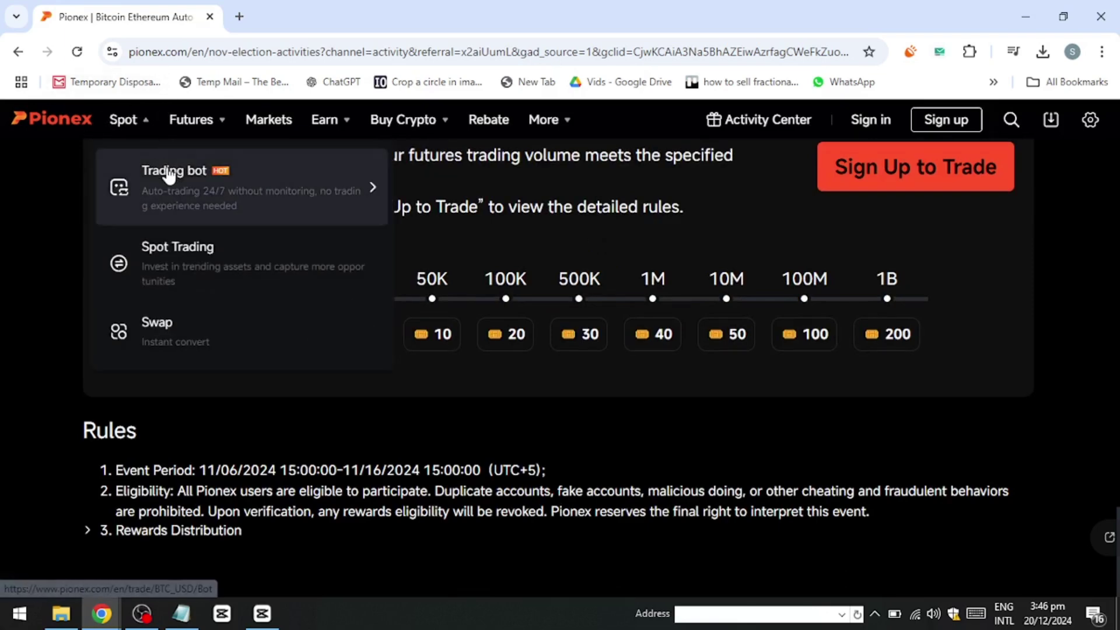
mouse_move(193, 124)
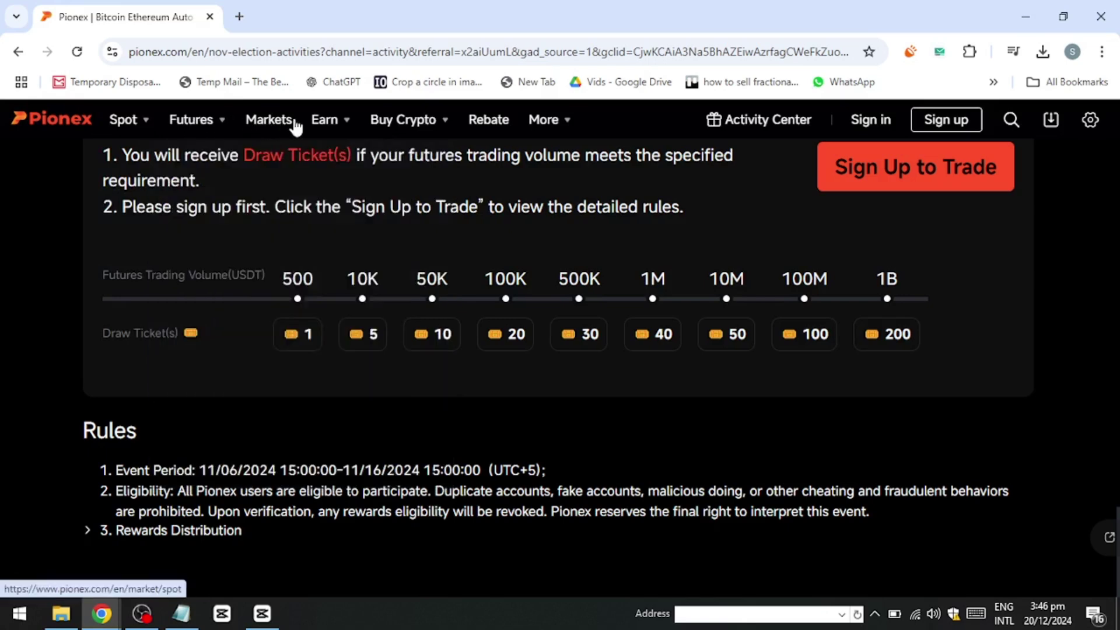
mouse_move(332, 123)
mouse_move(412, 125)
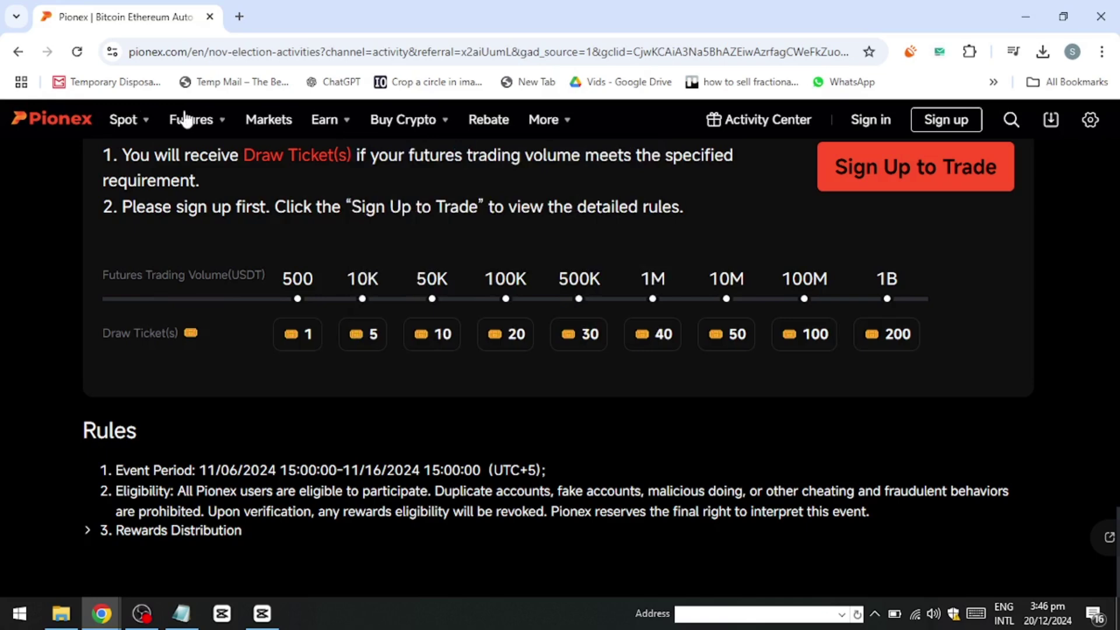
click(171, 175)
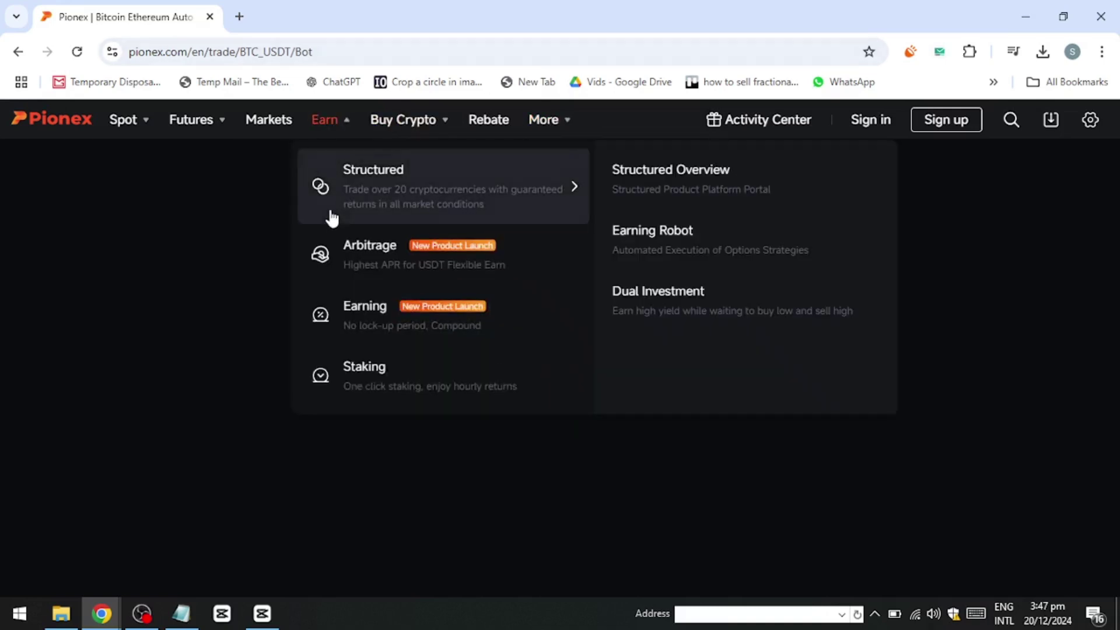
Step: Choose Spot > Trading bot again and let the BTC/USDT bot page finish loading
mouse_move(146, 156)
click(185, 175)
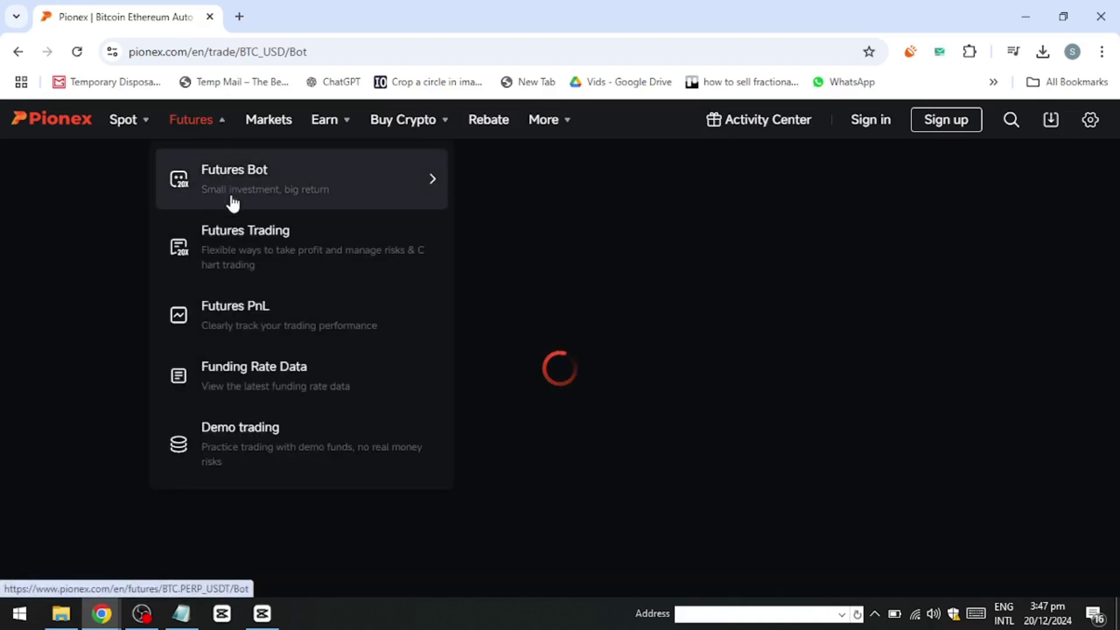
mouse_move(137, 124)
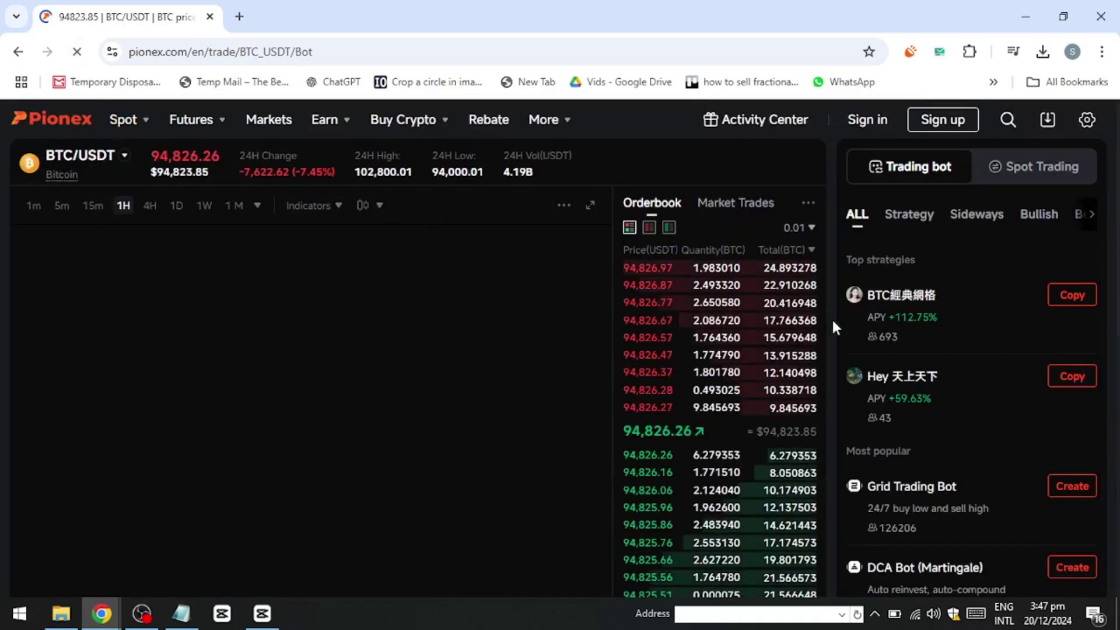
Step: Zoom into the BTC/USDT price chart with the mouse wheel
scroll(806, 307, down, 4)
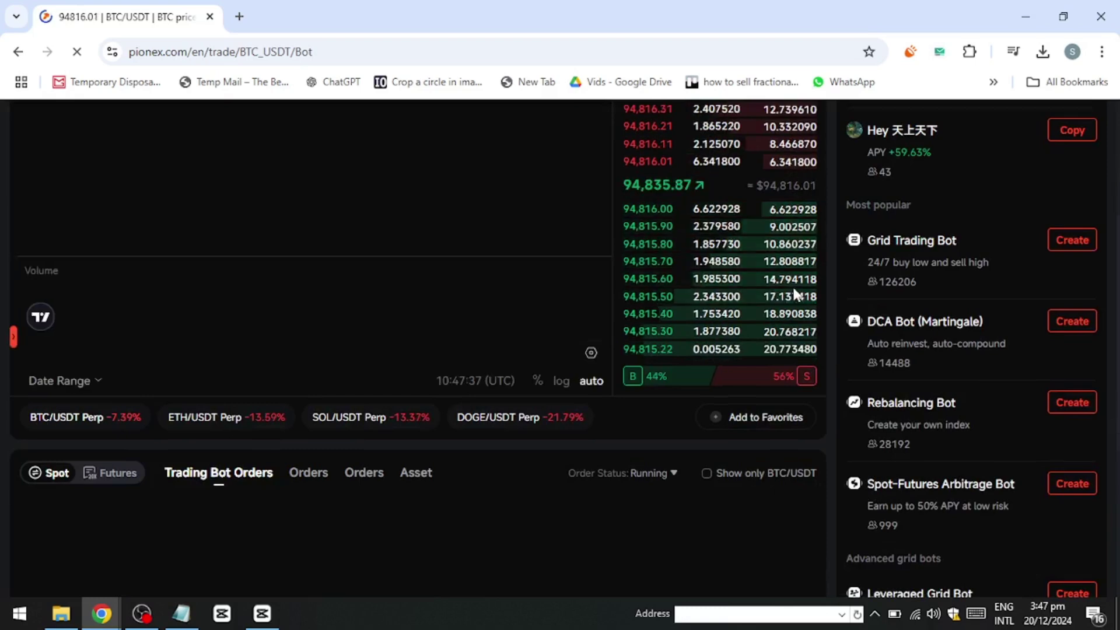
scroll(796, 294, up, 4)
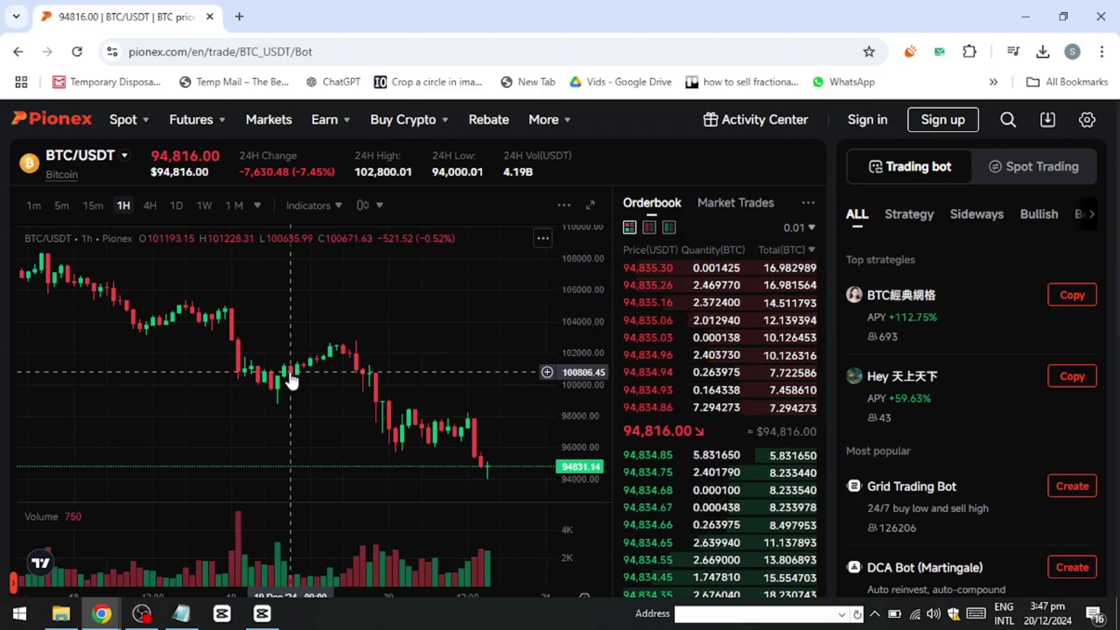
scroll(289, 370, up, 3)
scroll(290, 370, up, 4)
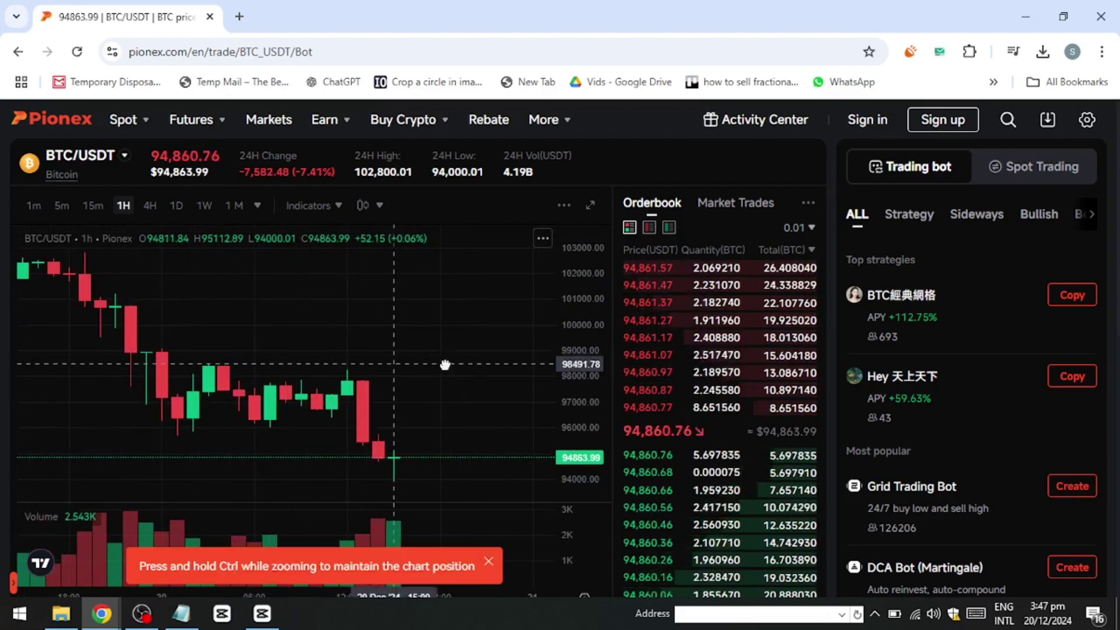
Step: Pan the chart back to earlier hourly candles, then scroll down the bot list
drag(445, 368, 492, 367)
drag(318, 377, 437, 368)
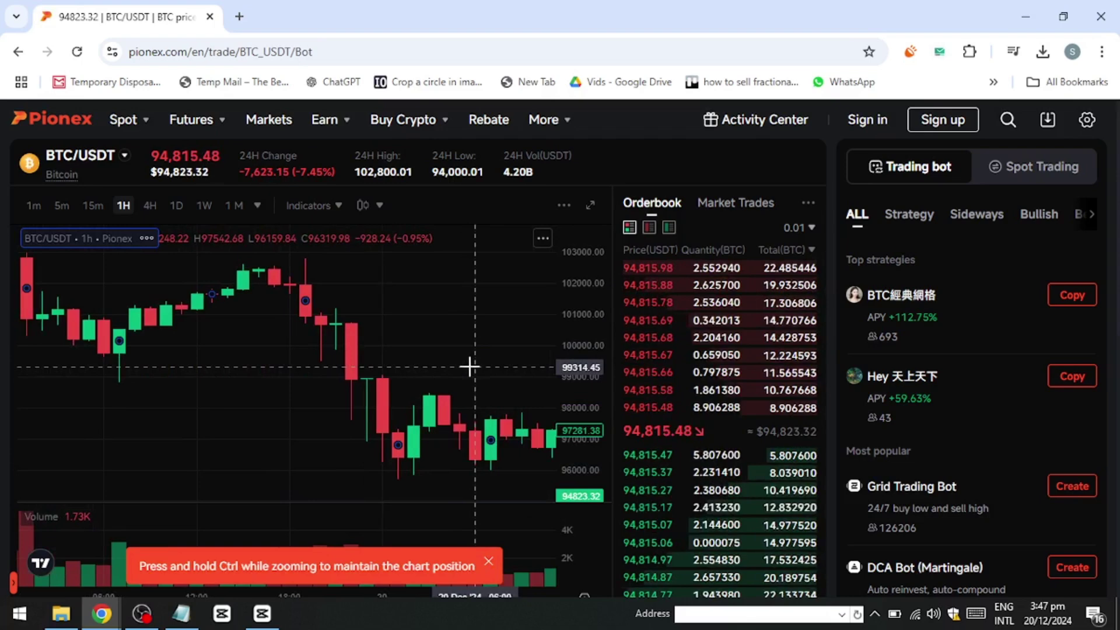
drag(180, 333, 440, 395)
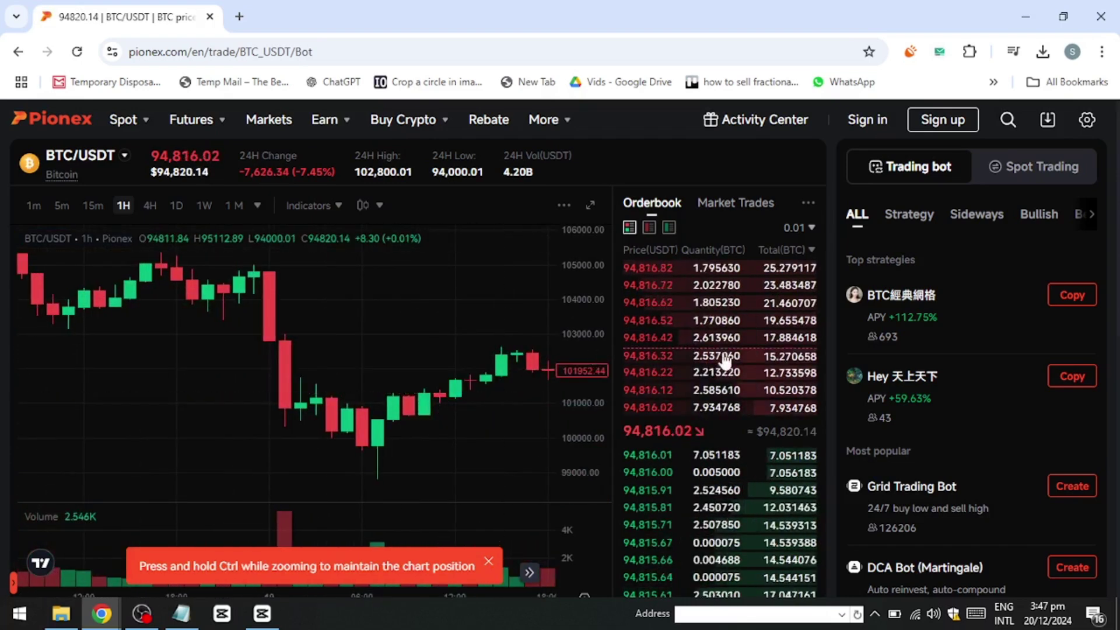
mouse_move(725, 362)
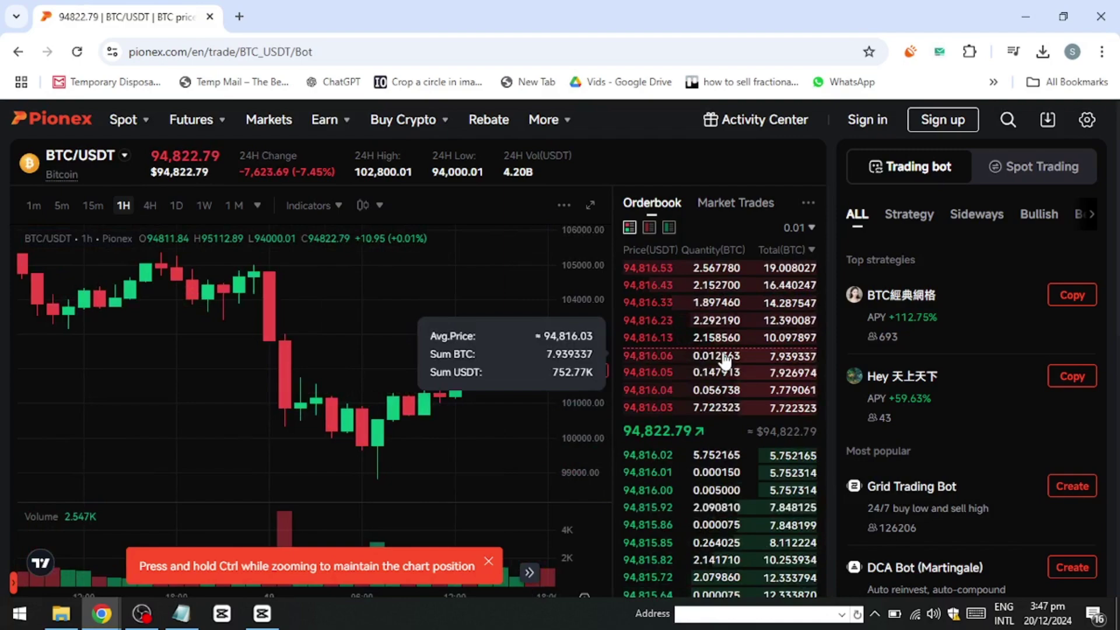
scroll(726, 362, down, 5)
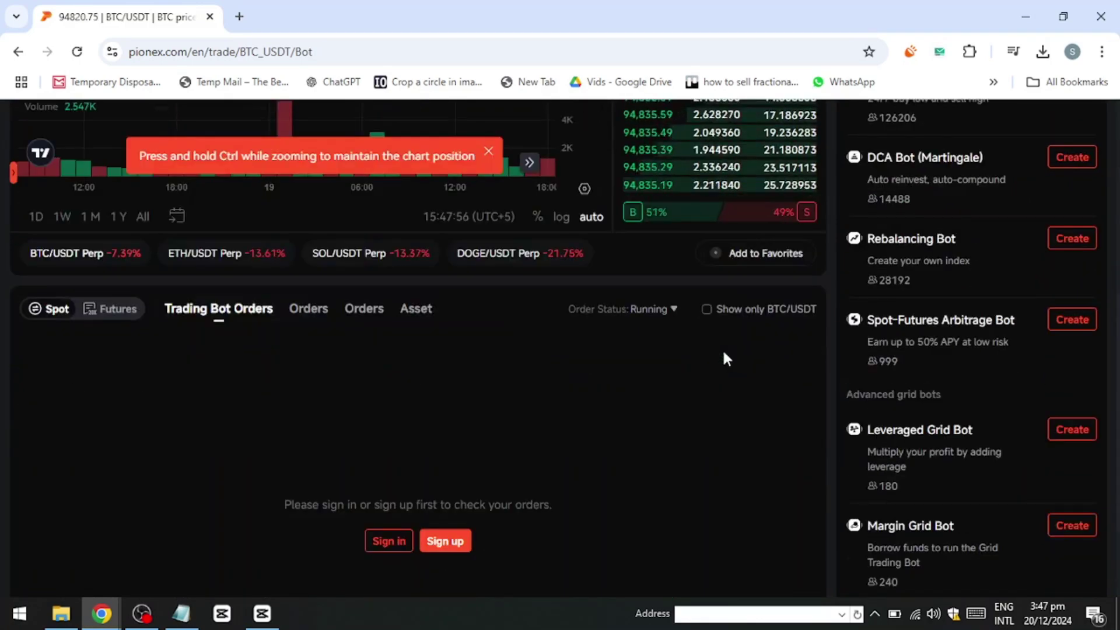
Step: Shift the BTC/USDT chart toward more recent candles and return to the page top
scroll(722, 348, up, 5)
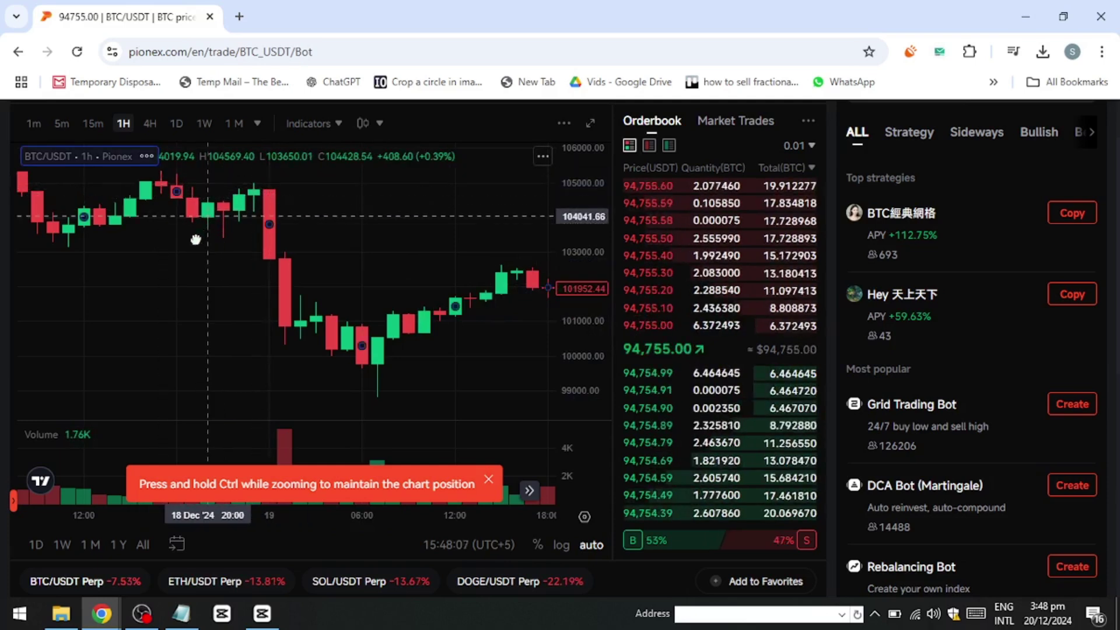
drag(195, 239, 80, 257)
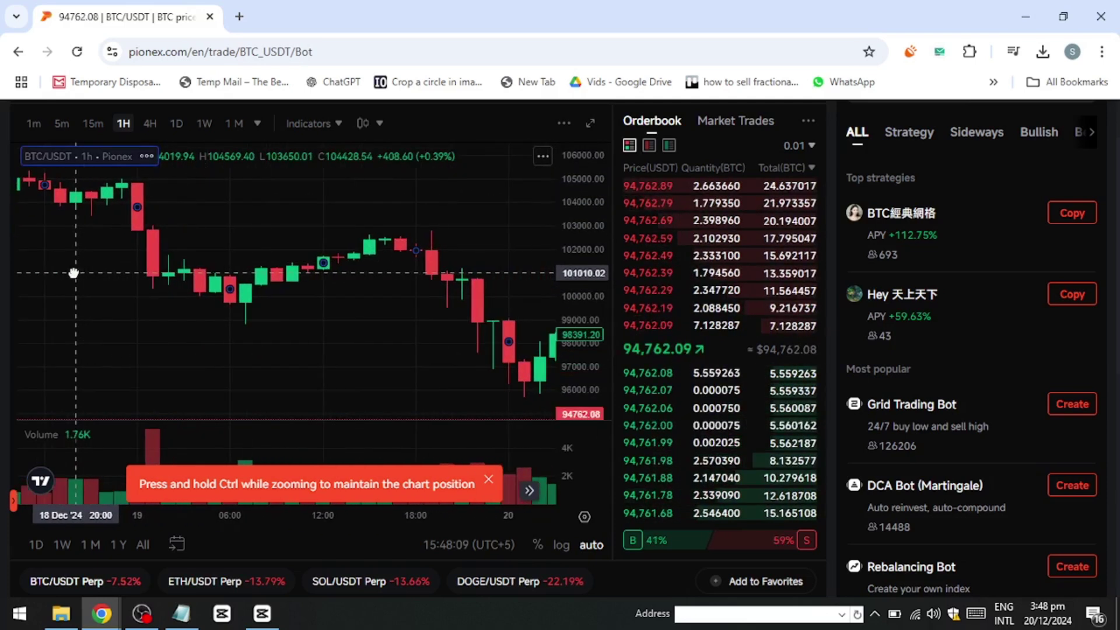
scroll(366, 154, up, 5)
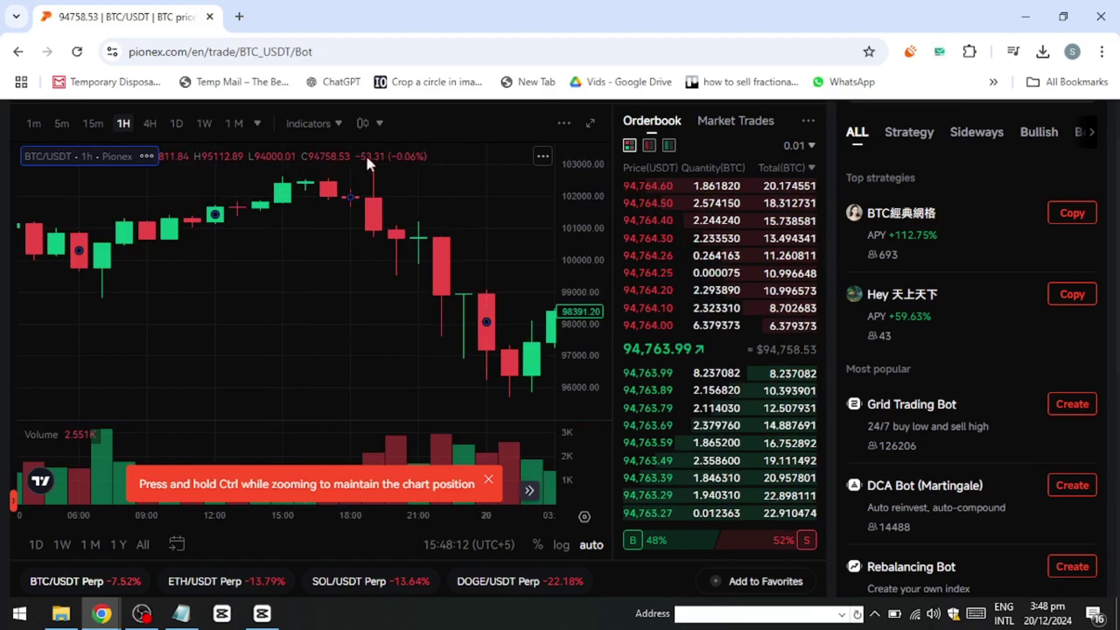
scroll(574, 141, up, 2)
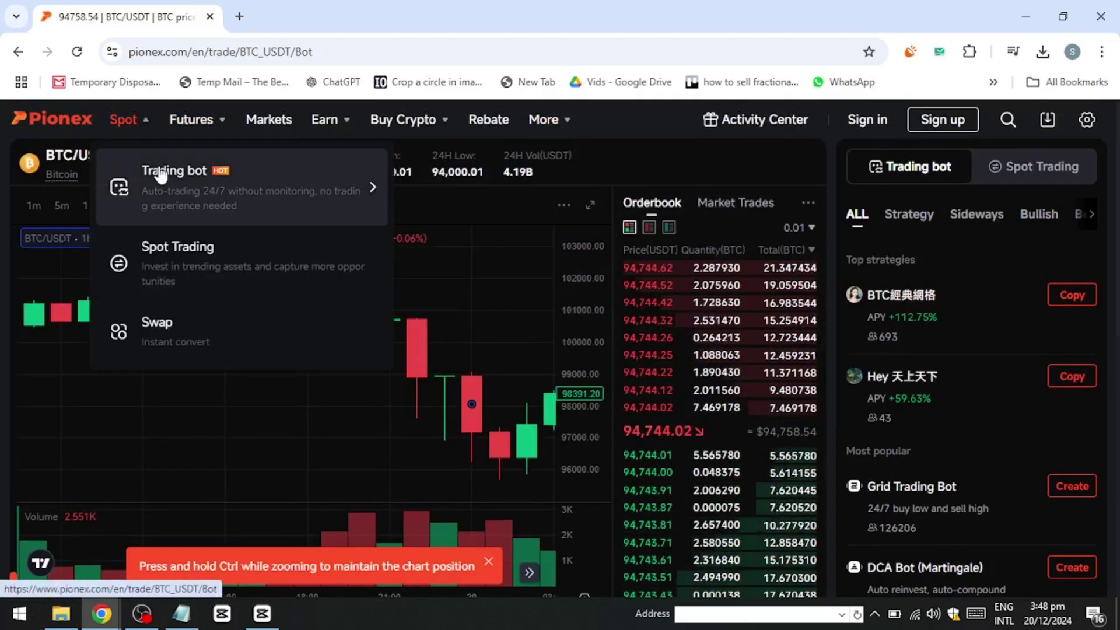
Step: Filter bots to Sideways, try creating a DCA Bot, and dismiss the sign-in notice
click(977, 215)
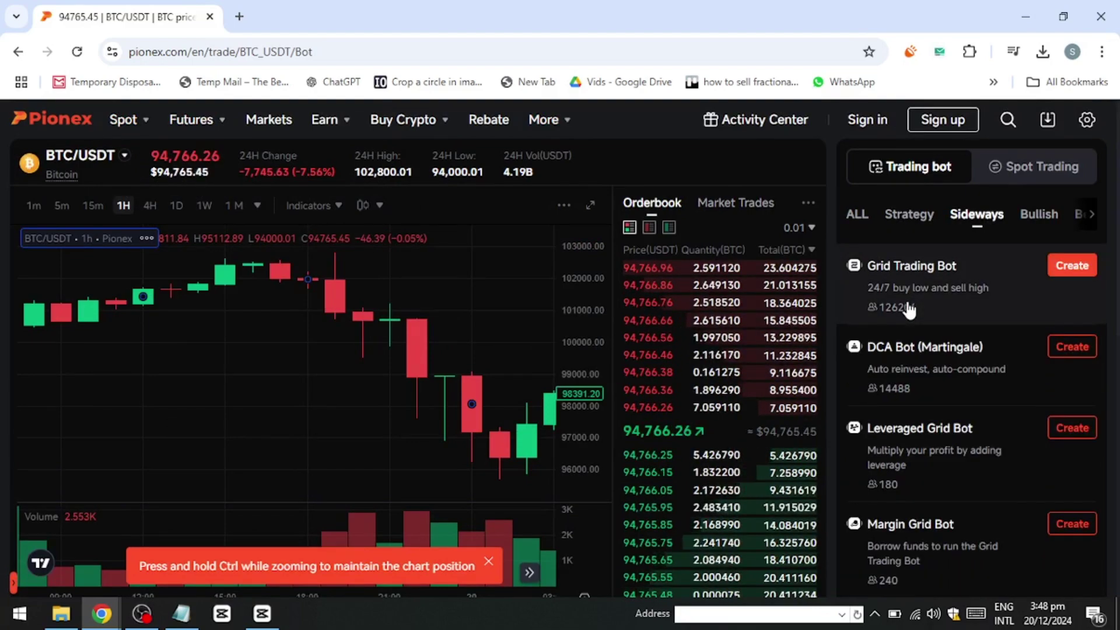
scroll(909, 307, down, 3)
scroll(908, 309, up, 3)
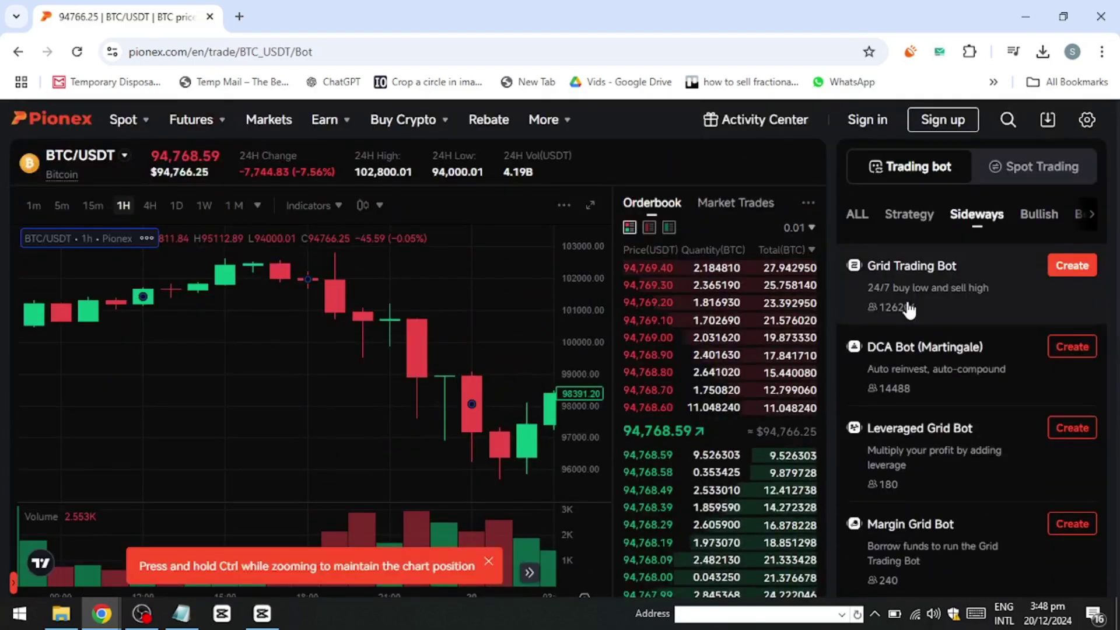
click(917, 343)
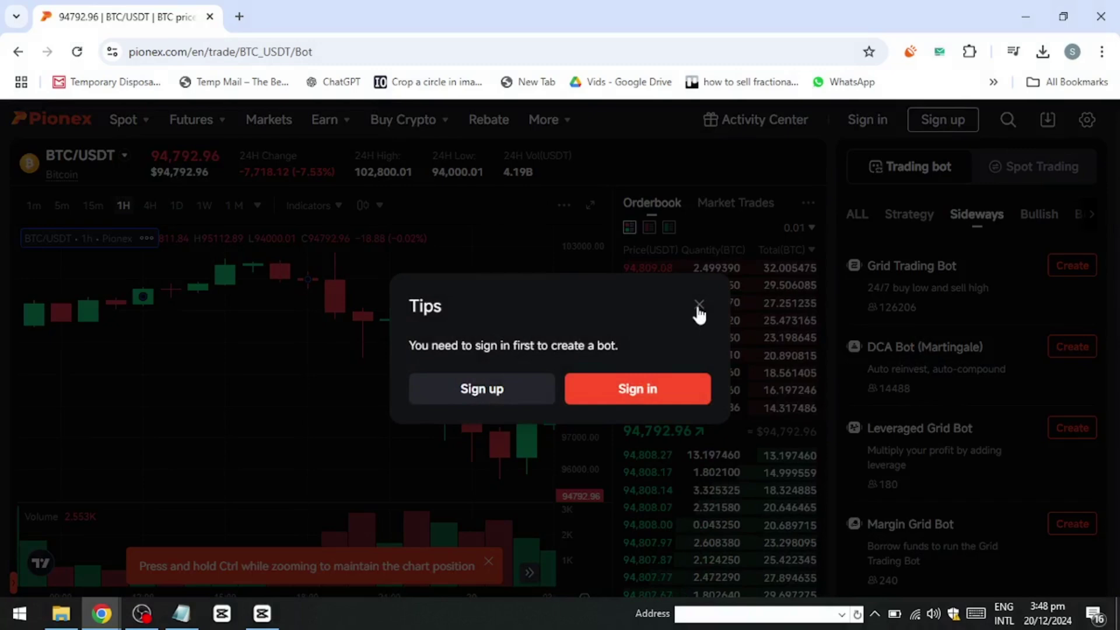
click(1014, 326)
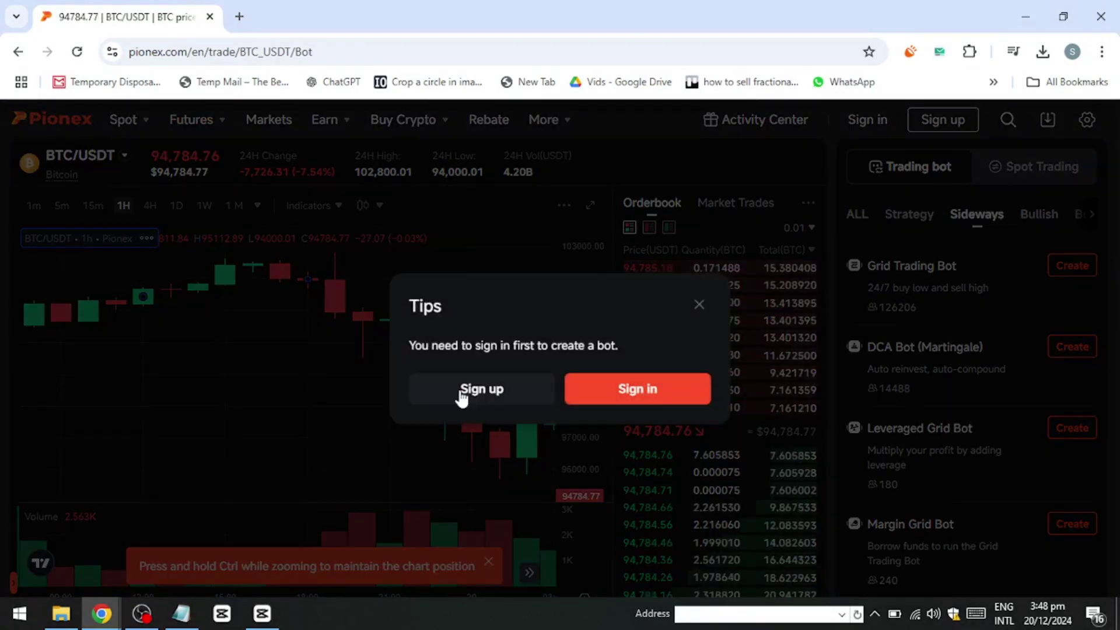
Step: Go to the Sign up page and choose 'Sign up with Google'
click(462, 394)
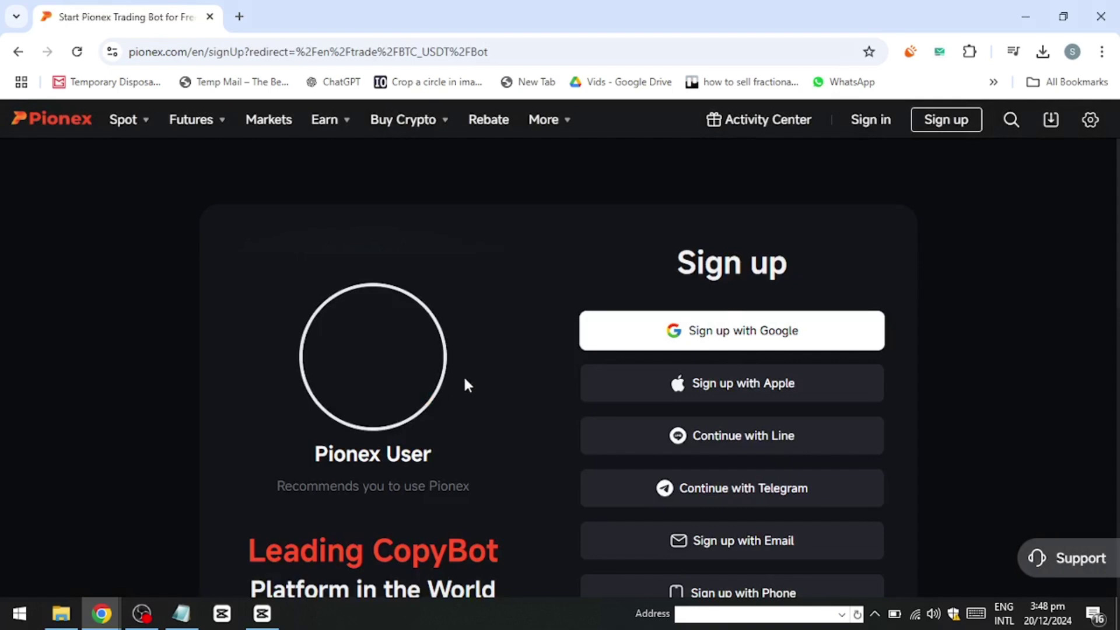
click(710, 332)
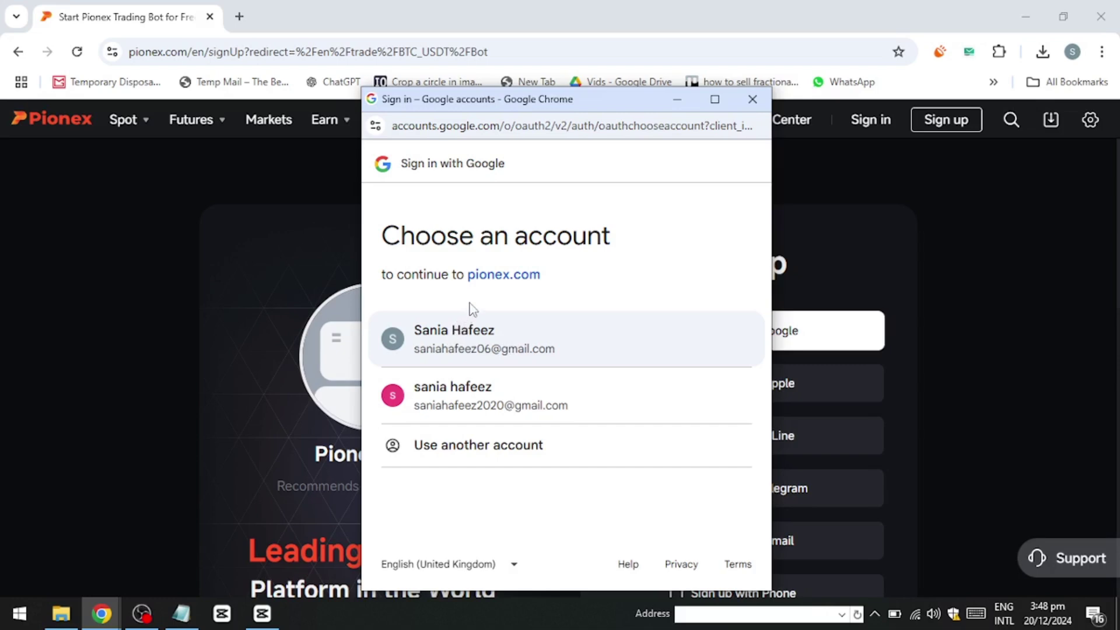
Step: Pick the Google account and approve sharing its details with Pionex
click(454, 336)
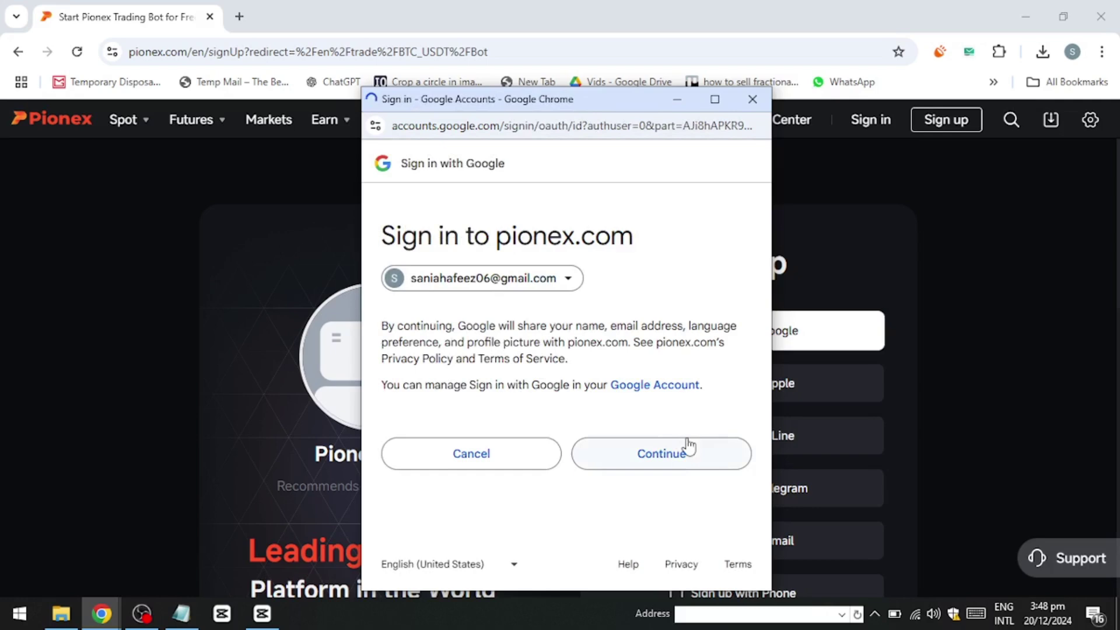
click(689, 448)
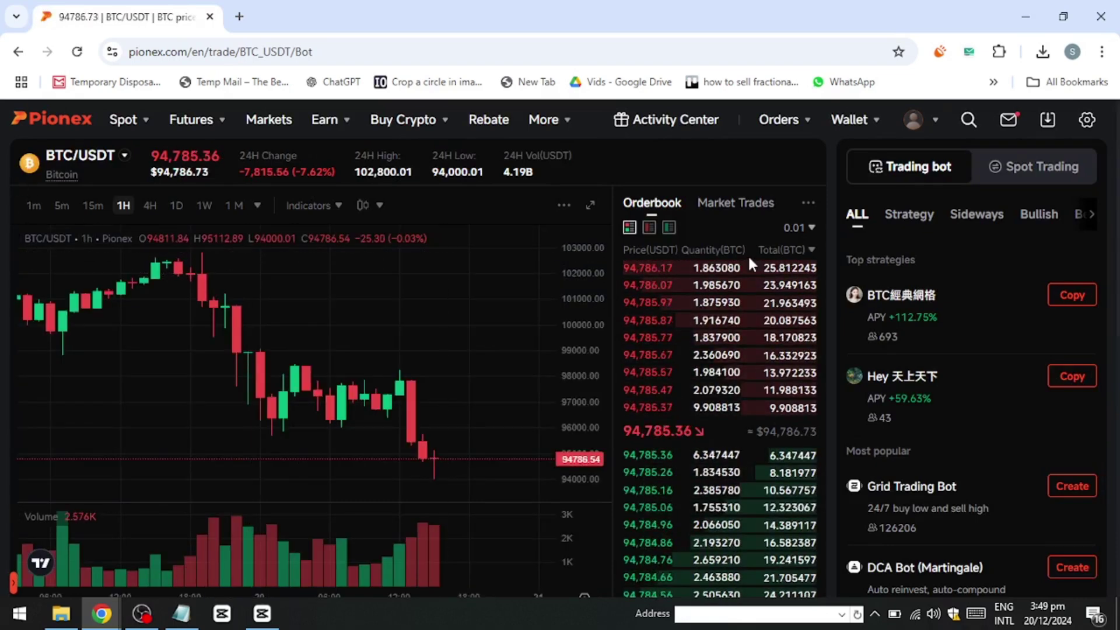
Step: Scroll down and choose 'Create the Bot' to start a BTC/USDT grid trading bot
scroll(619, 280, down, 3)
scroll(619, 282, down, 5)
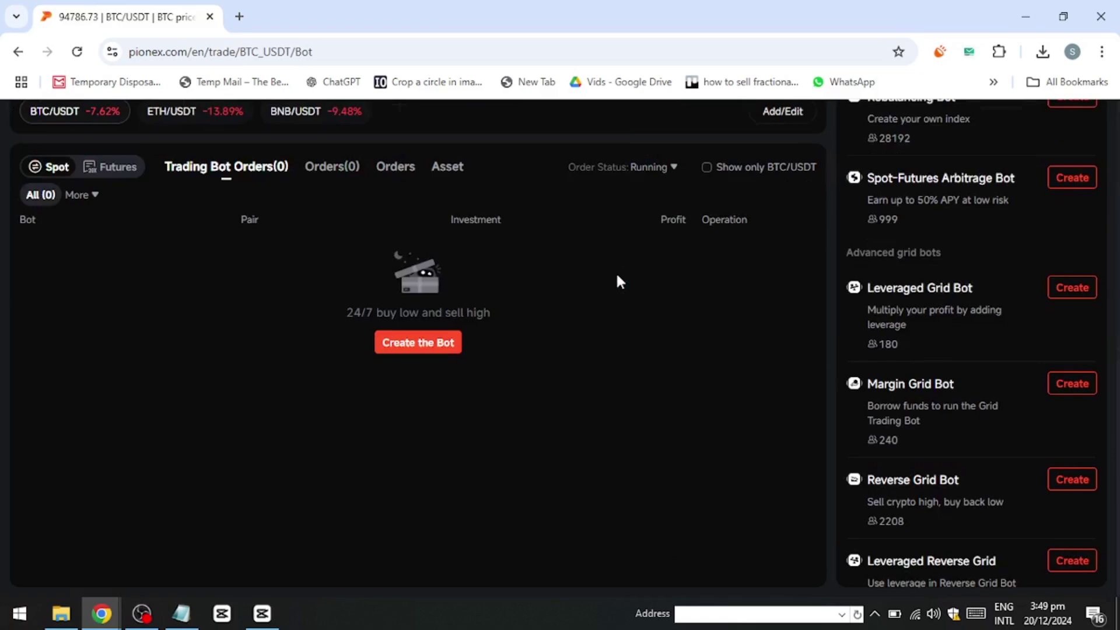
click(443, 343)
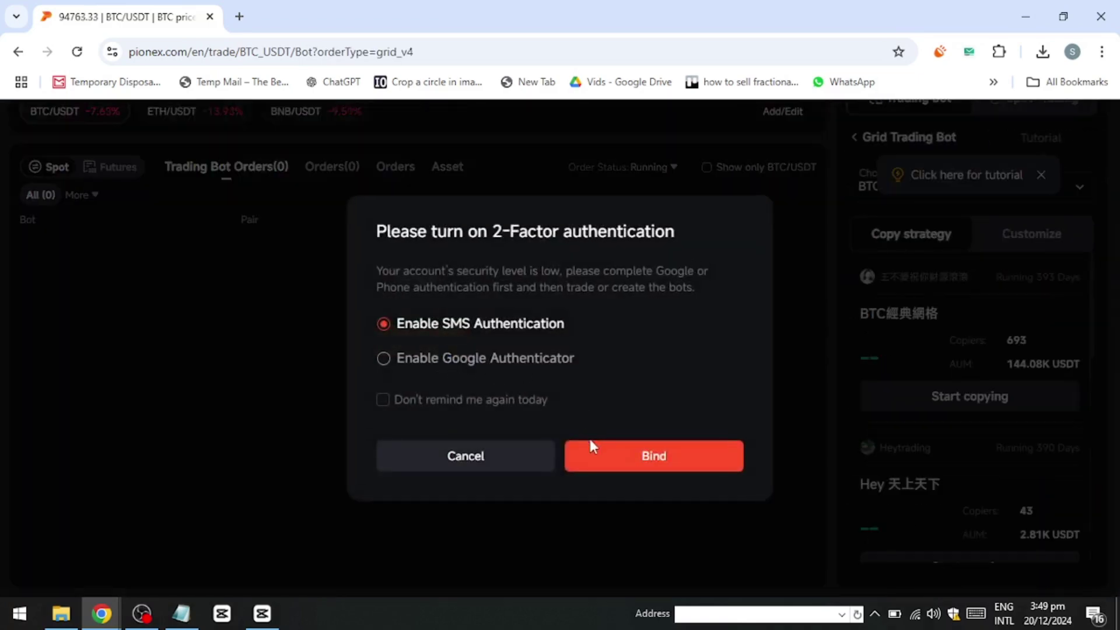
Step: Cancel the 2-Factor authentication prompt and close the 'Click here for tutorial' tip
click(521, 457)
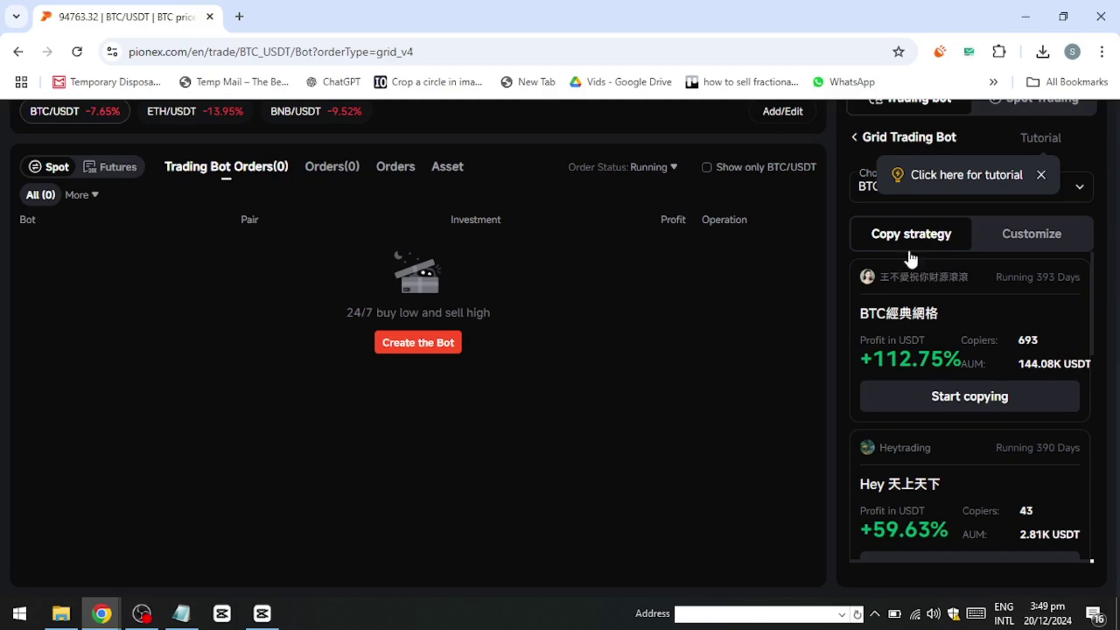
scroll(911, 257, up, 5)
click(1043, 205)
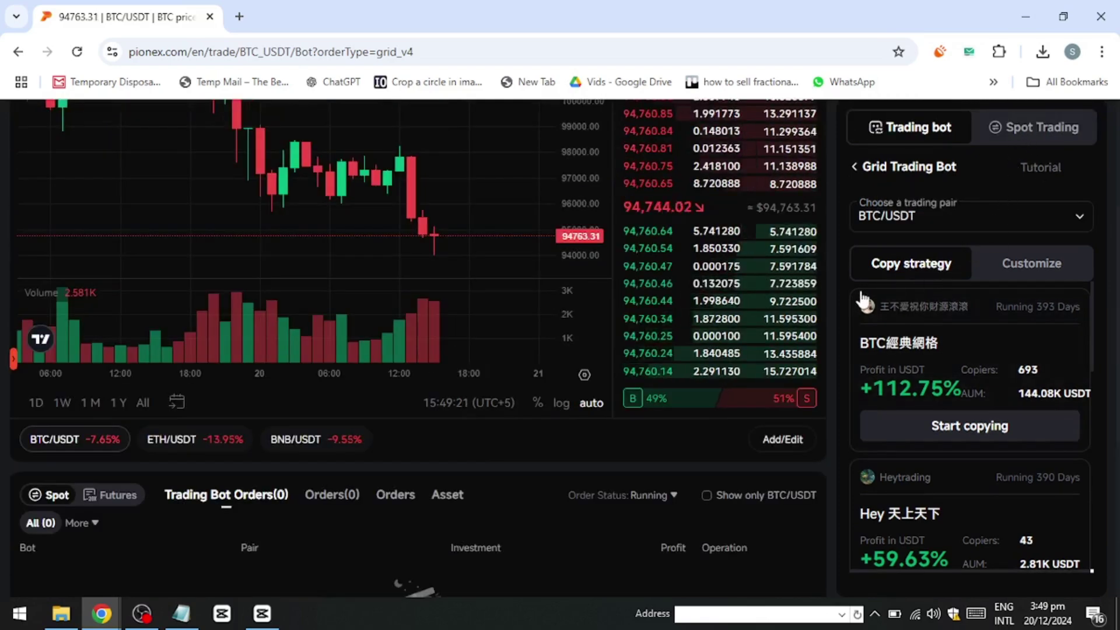
Step: Browse the Grid Trading Bot copy strategies, then open the Total(BTC) unit dropdown
scroll(862, 300, down, 6)
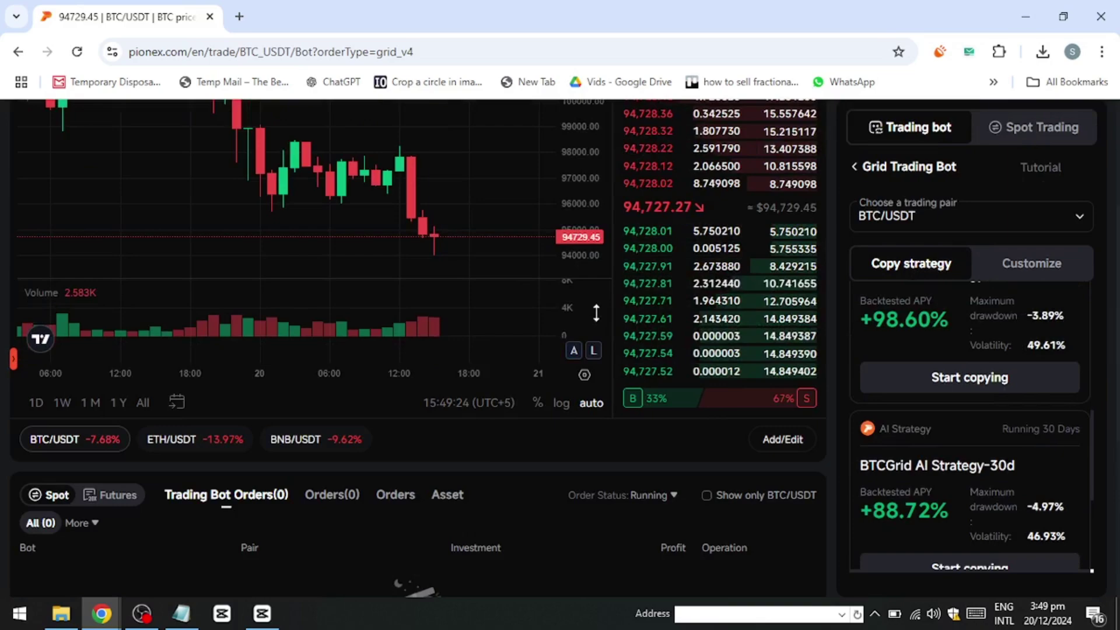
scroll(425, 305, up, 3)
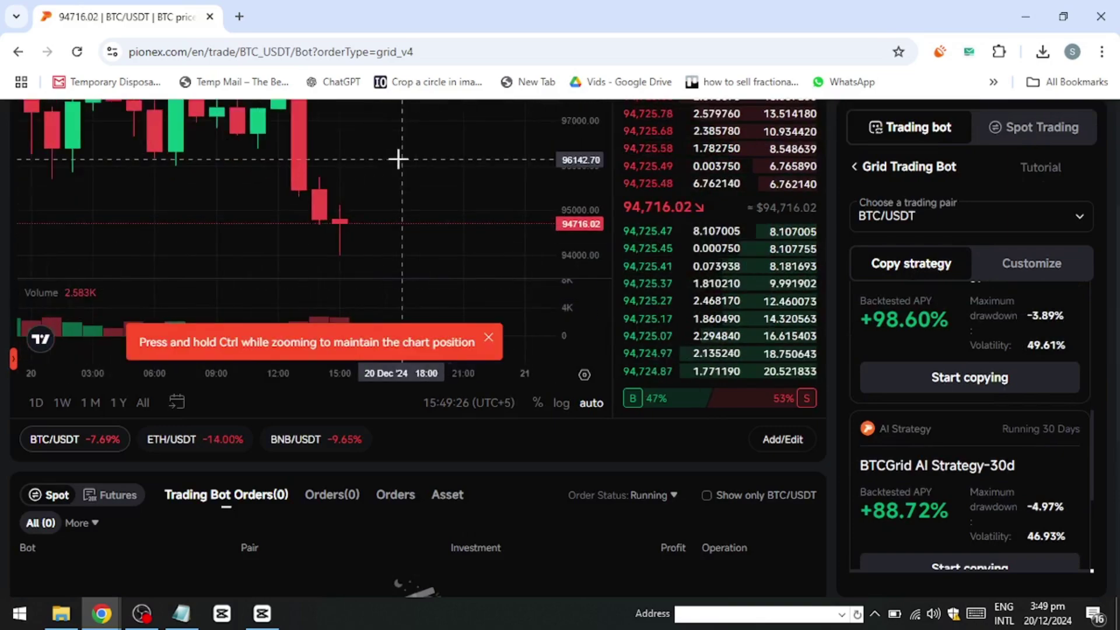
scroll(828, 185, up, 4)
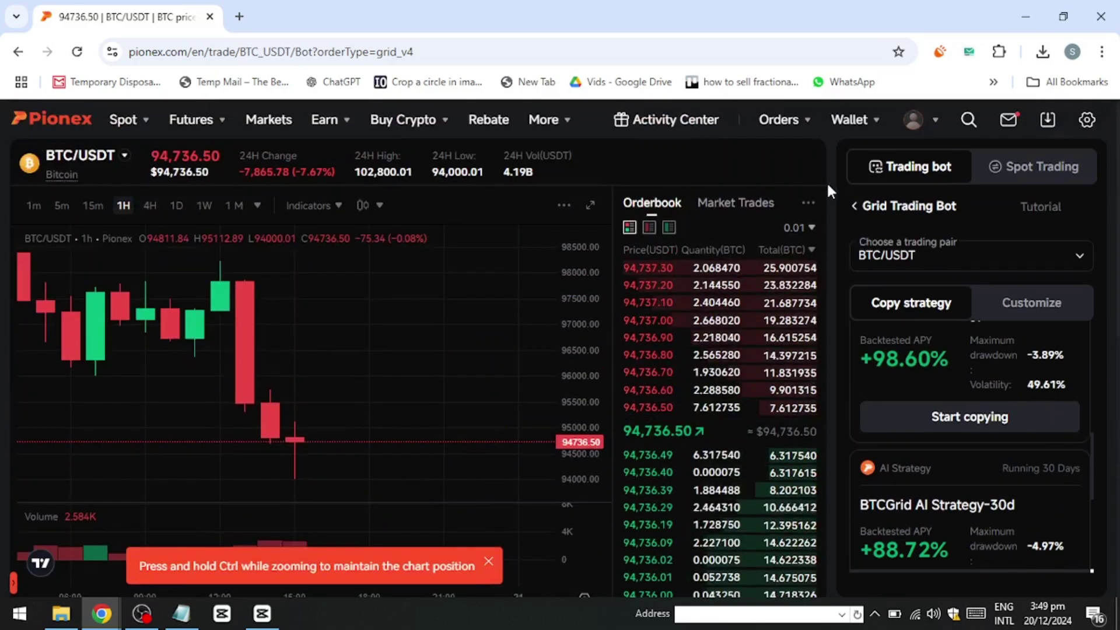
scroll(828, 181, down, 8)
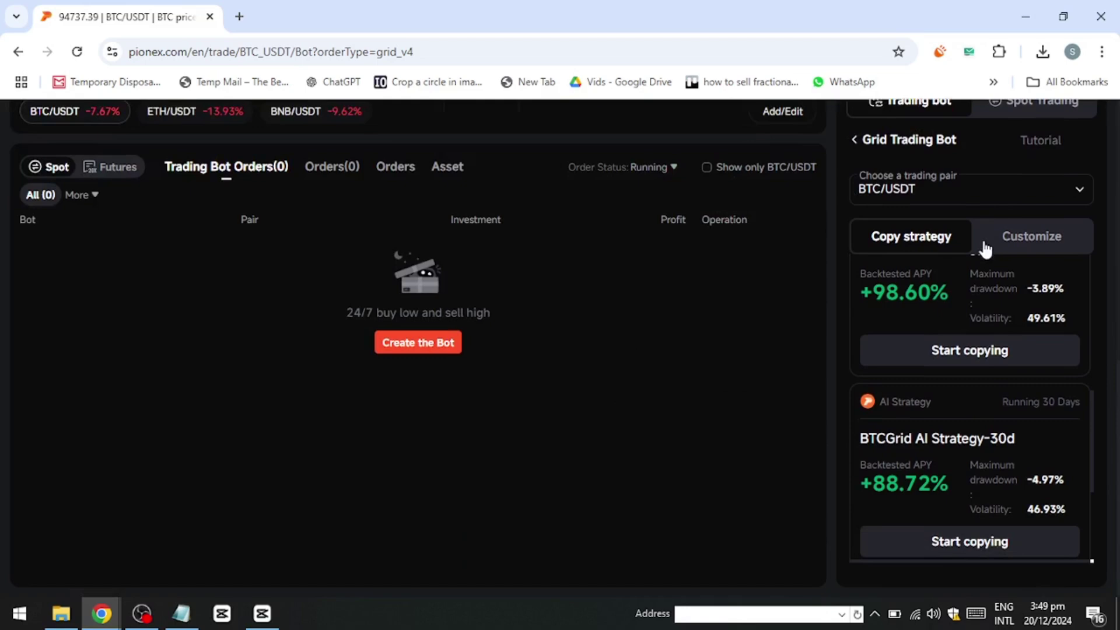
scroll(932, 420, up, 5)
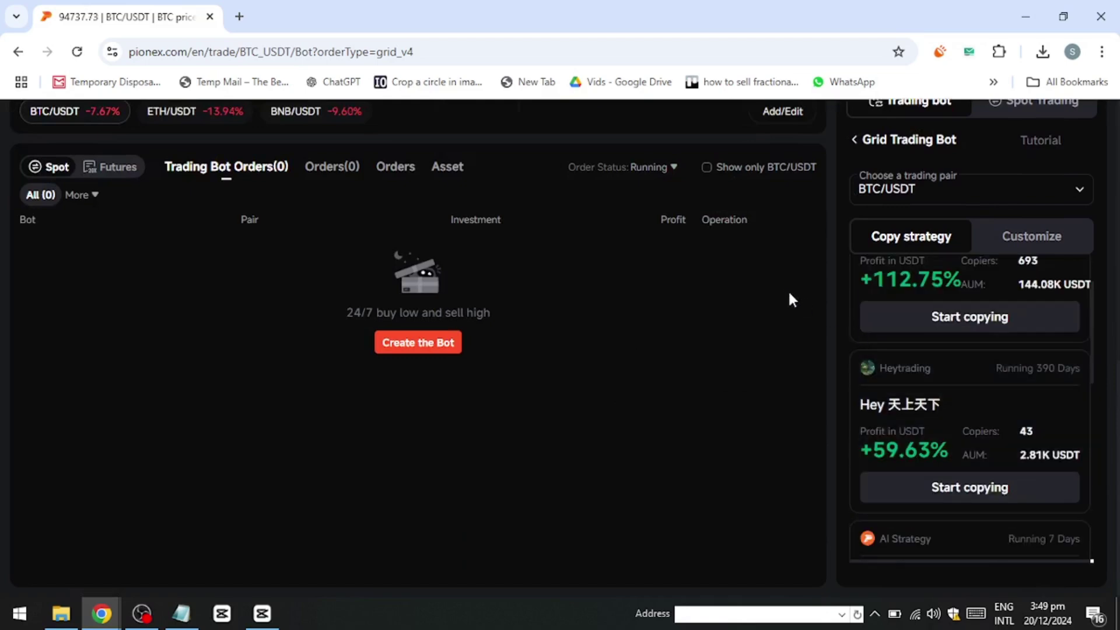
scroll(805, 266, up, 8)
click(810, 250)
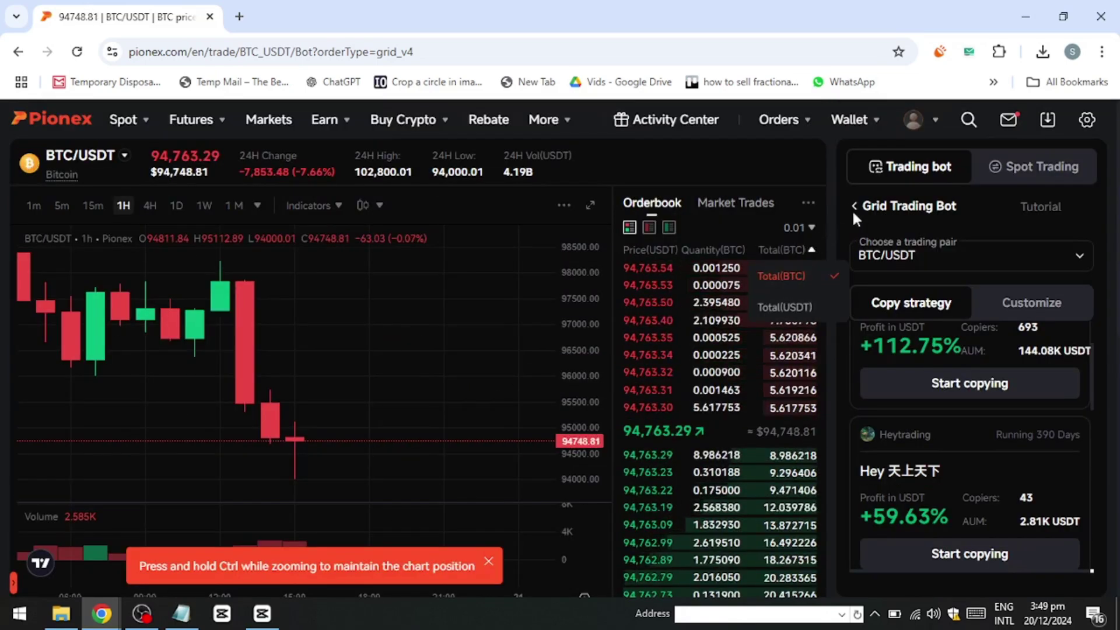
mouse_move(1006, 134)
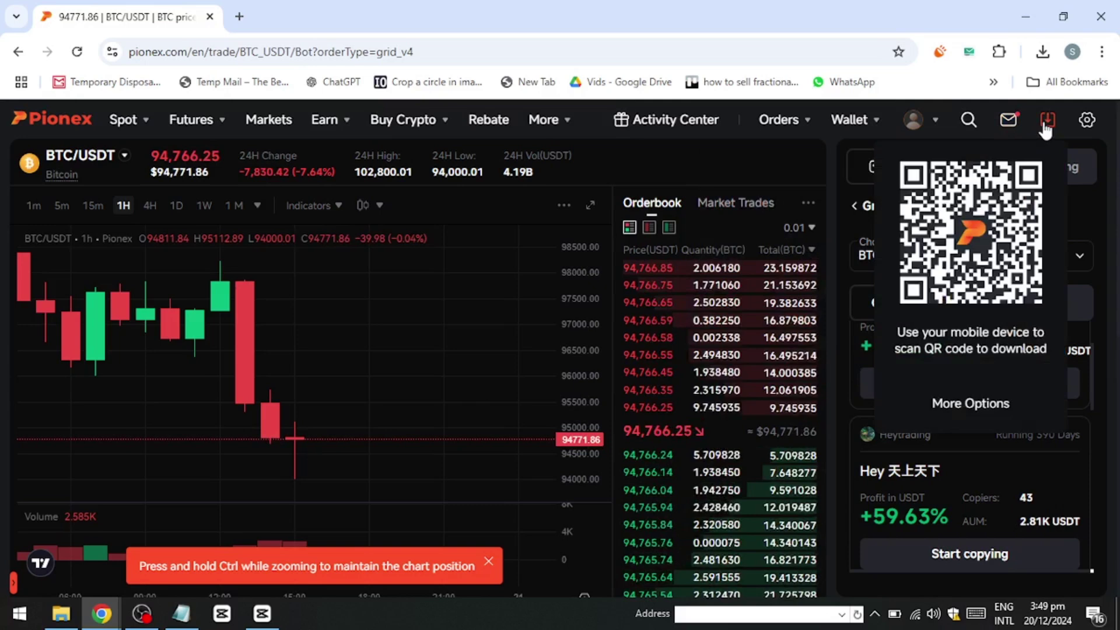
mouse_move(1070, 125)
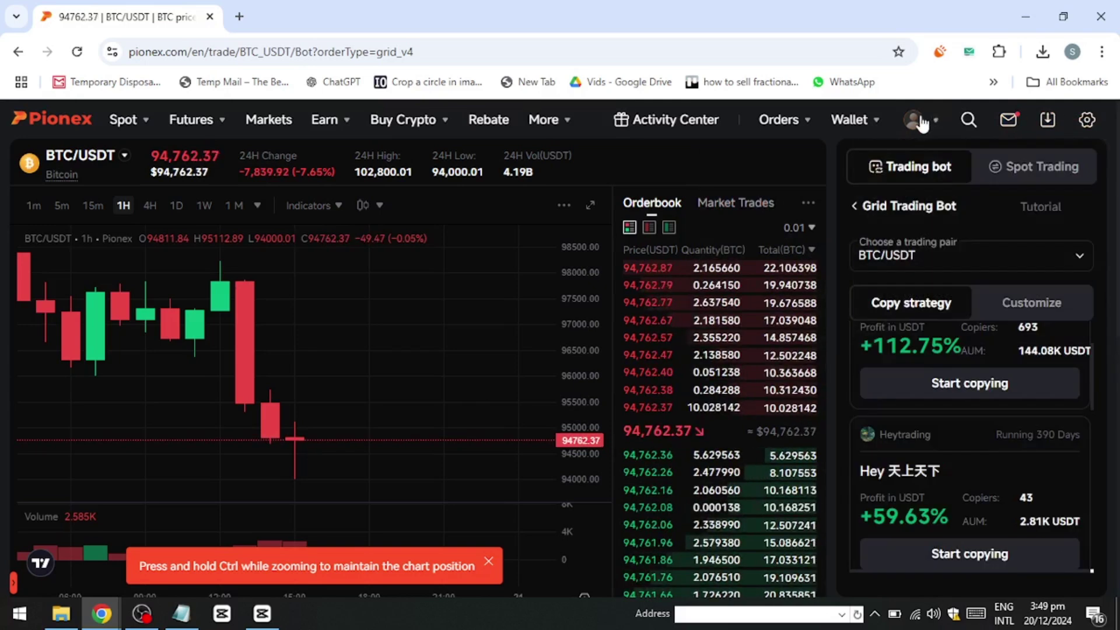
mouse_move(921, 123)
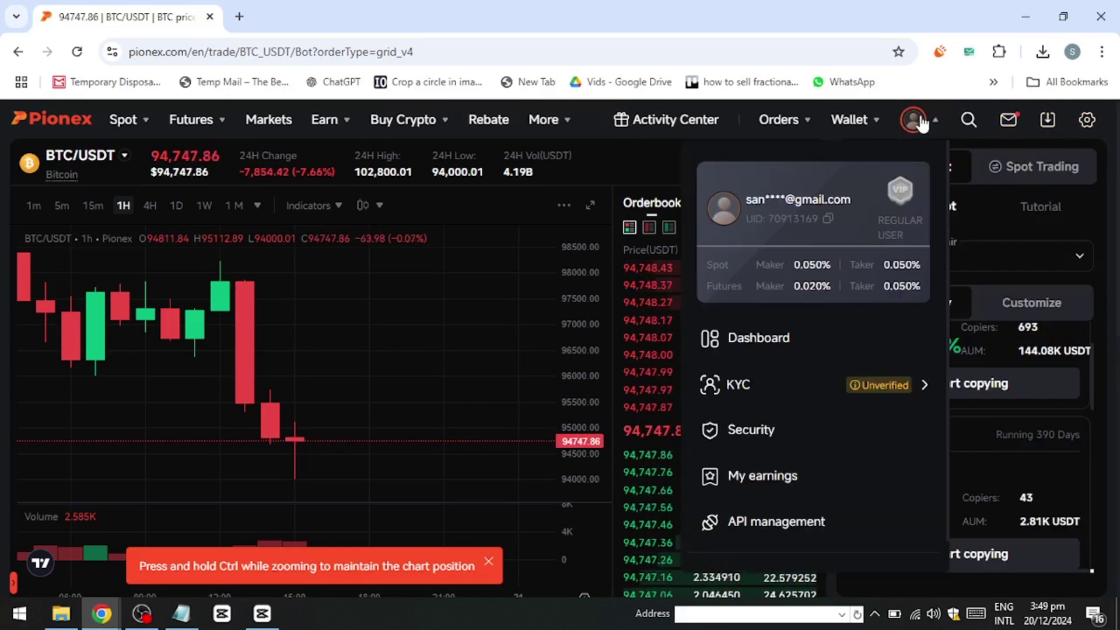
mouse_move(777, 123)
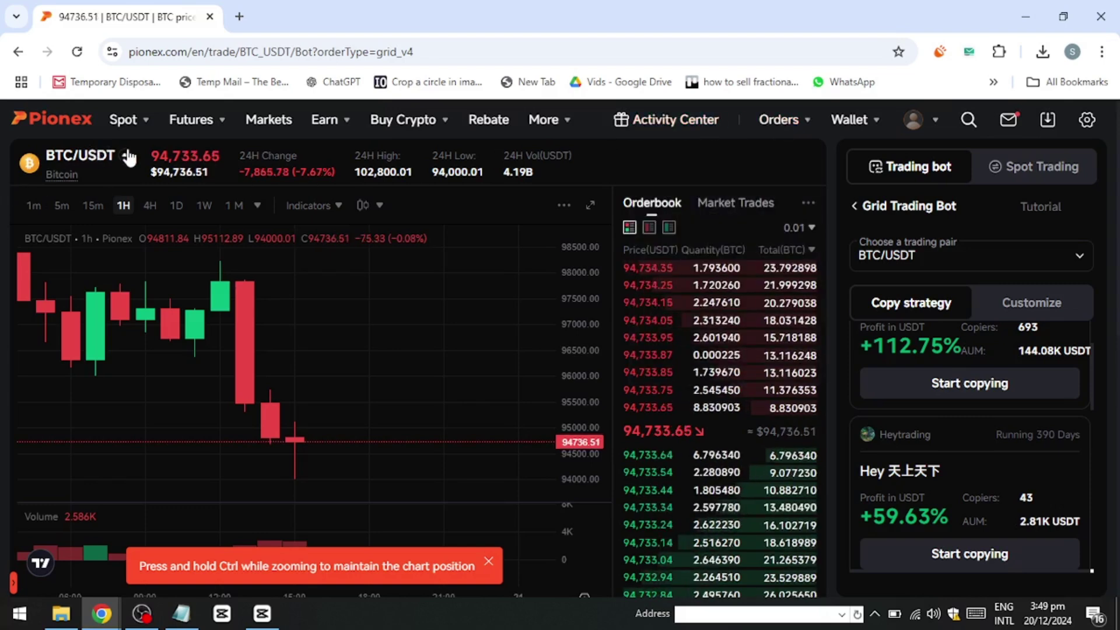
Step: Open the BTC/USDT pair selector and scroll the Spot USDT list down to BEAMX/USDT and MANTA/USDT
mouse_move(127, 155)
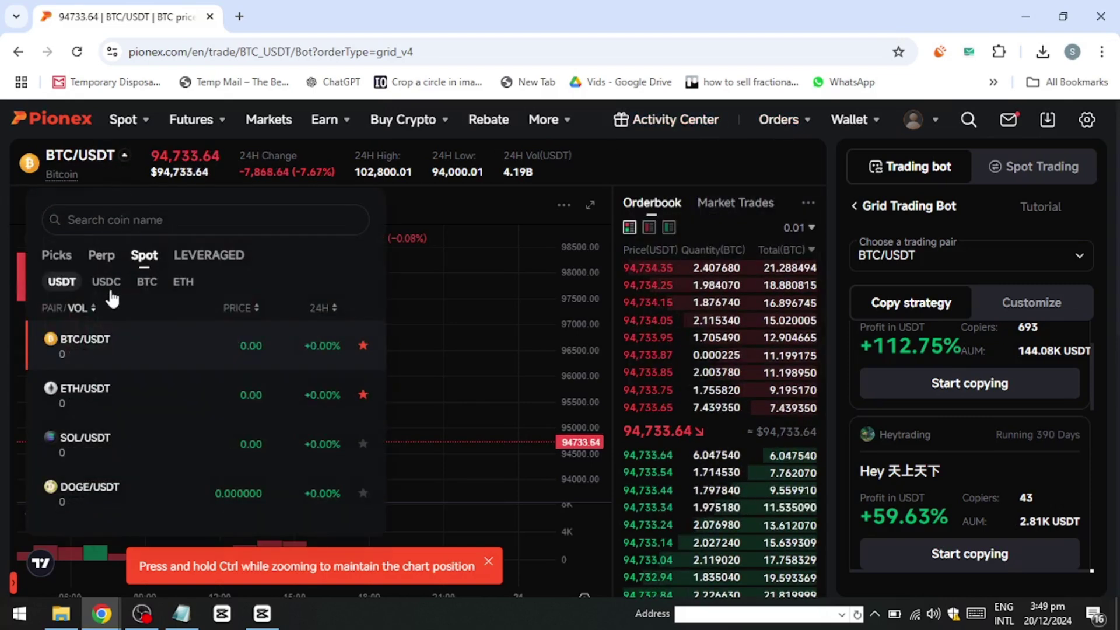
scroll(101, 358, down, 5)
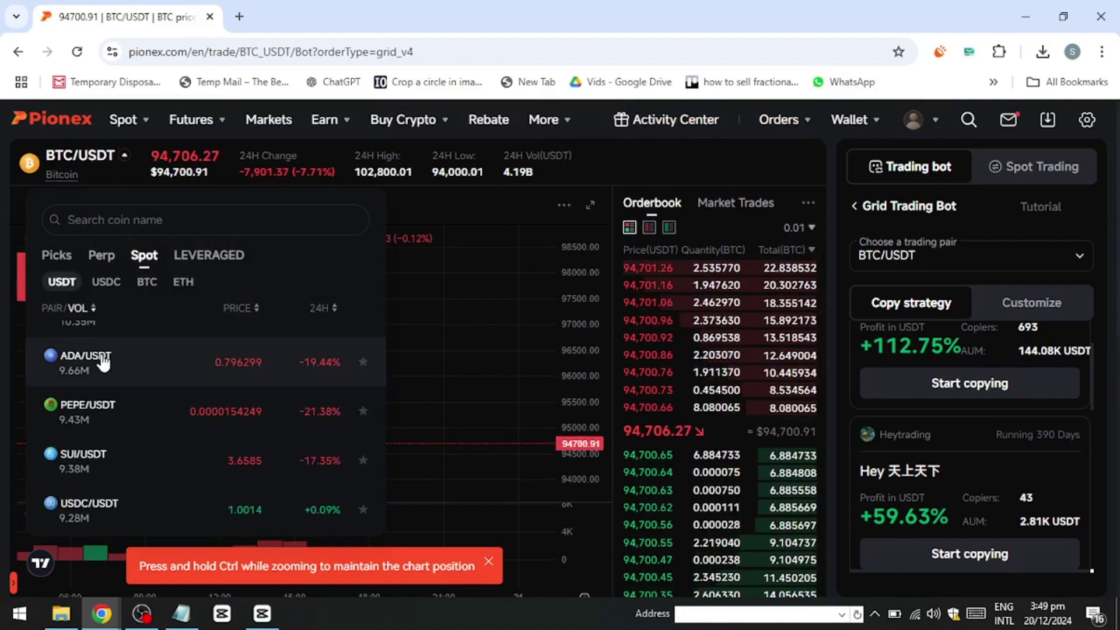
scroll(100, 354, down, 3)
scroll(107, 338, down, 2)
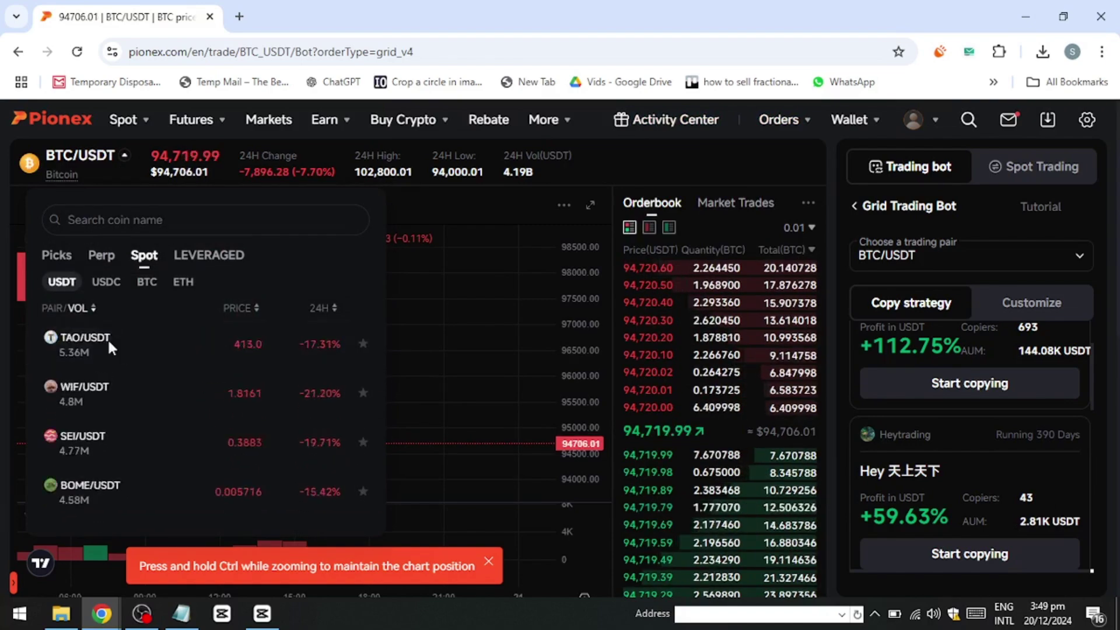
scroll(107, 338, down, 5)
scroll(109, 345, down, 6)
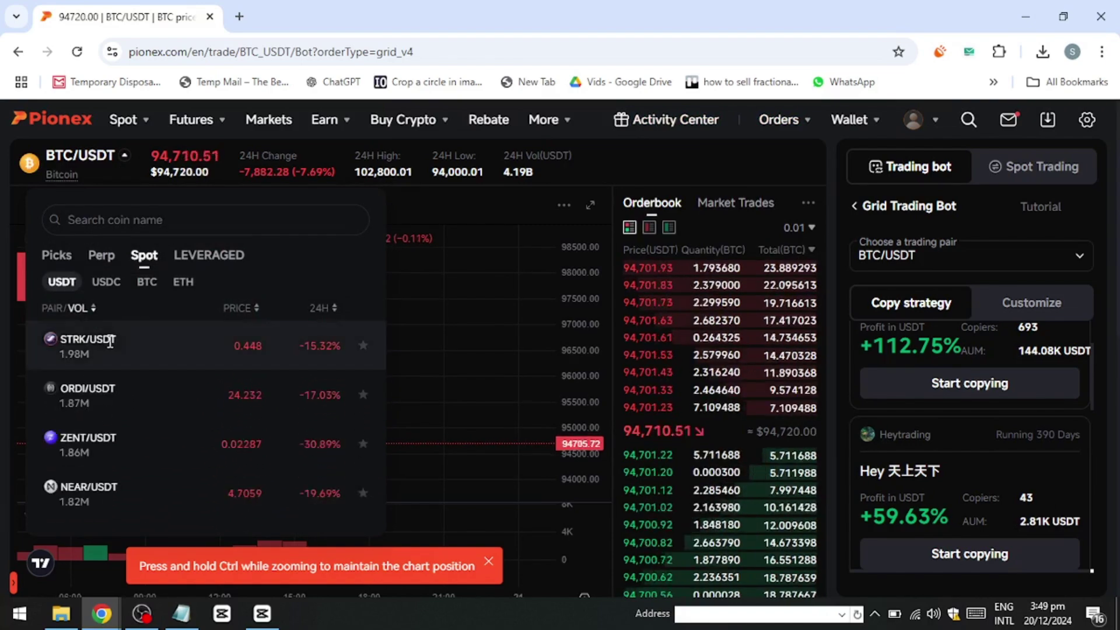
scroll(108, 338, down, 3)
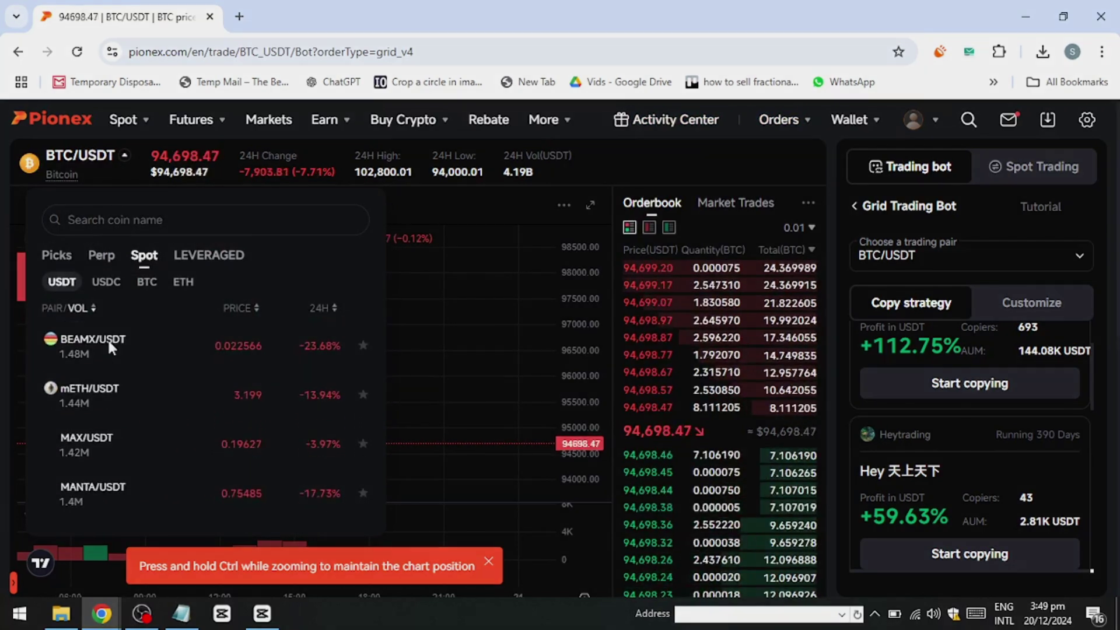